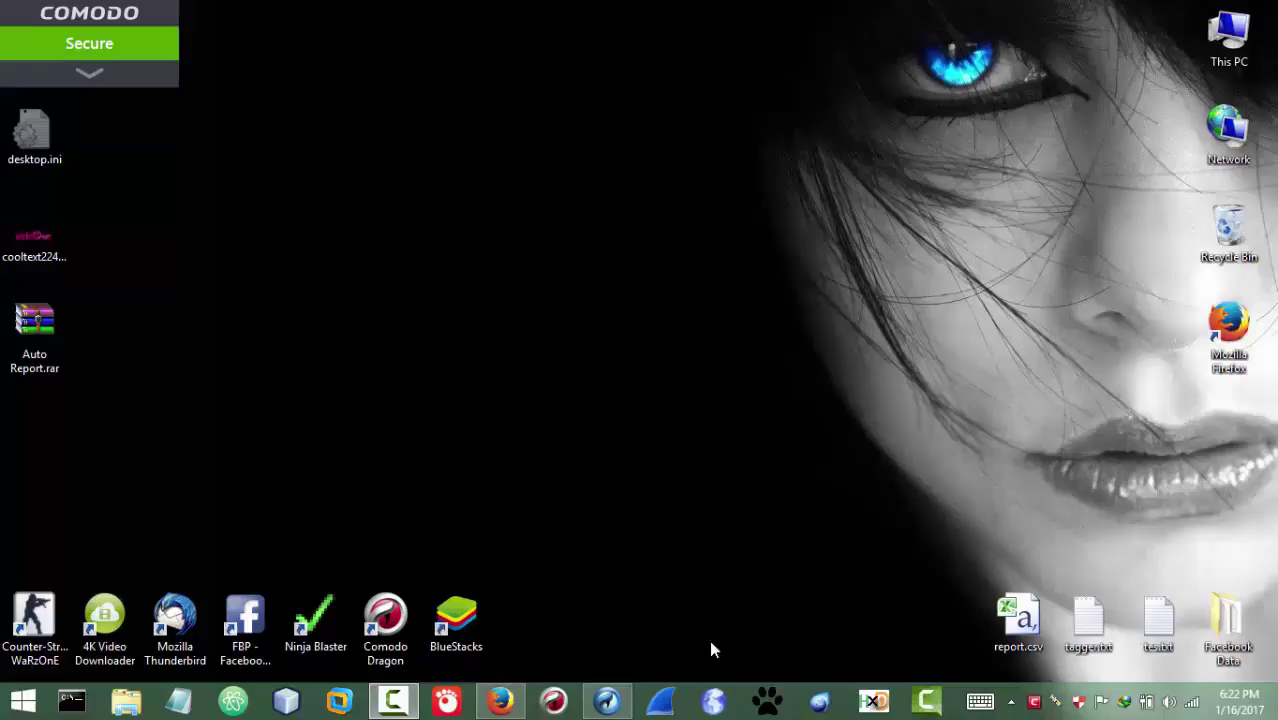
- Switch to the browser, show the iMacros sidebar, and run Auto Report.js from the Reports folder
click(605, 703)
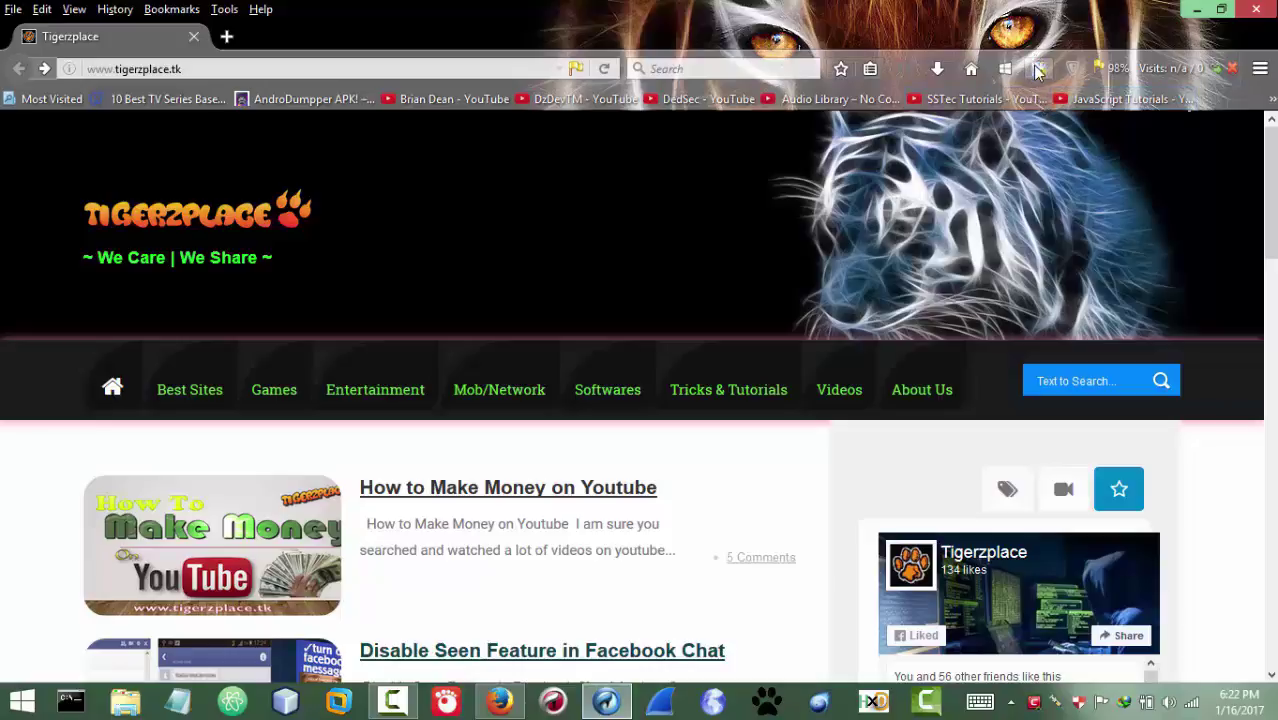
click(1037, 70)
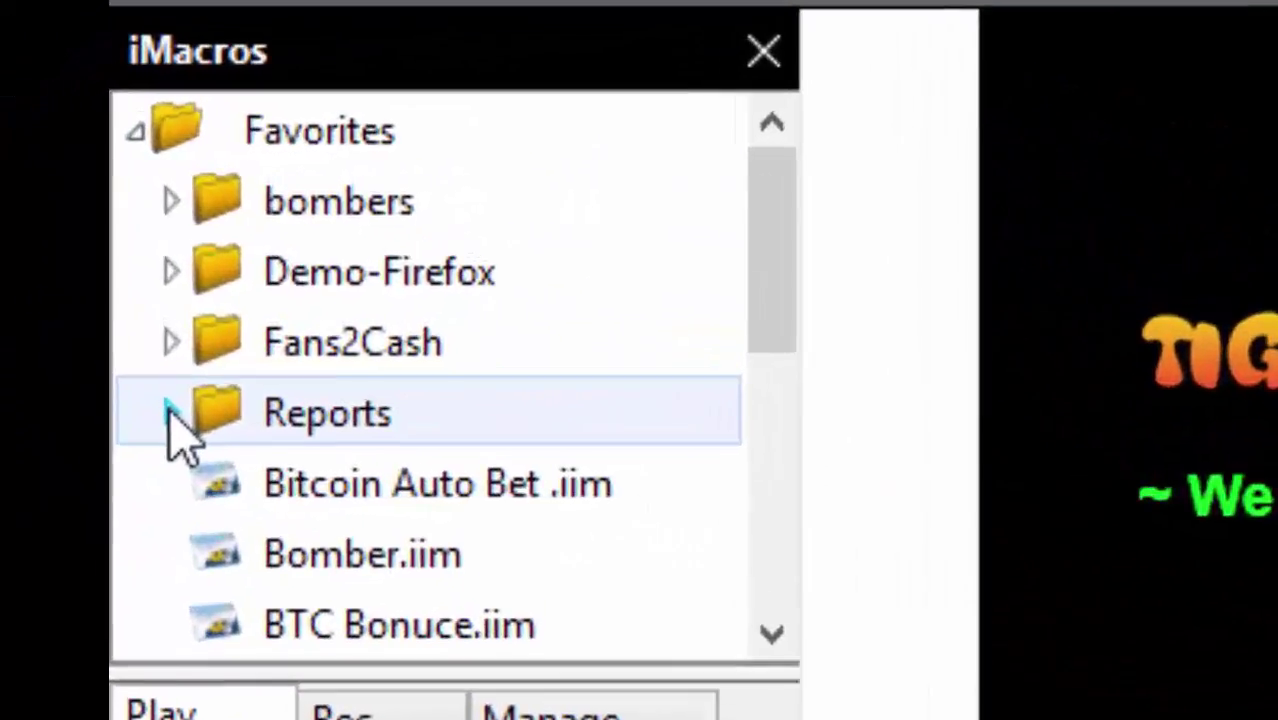
click(18, 228)
click(425, 562)
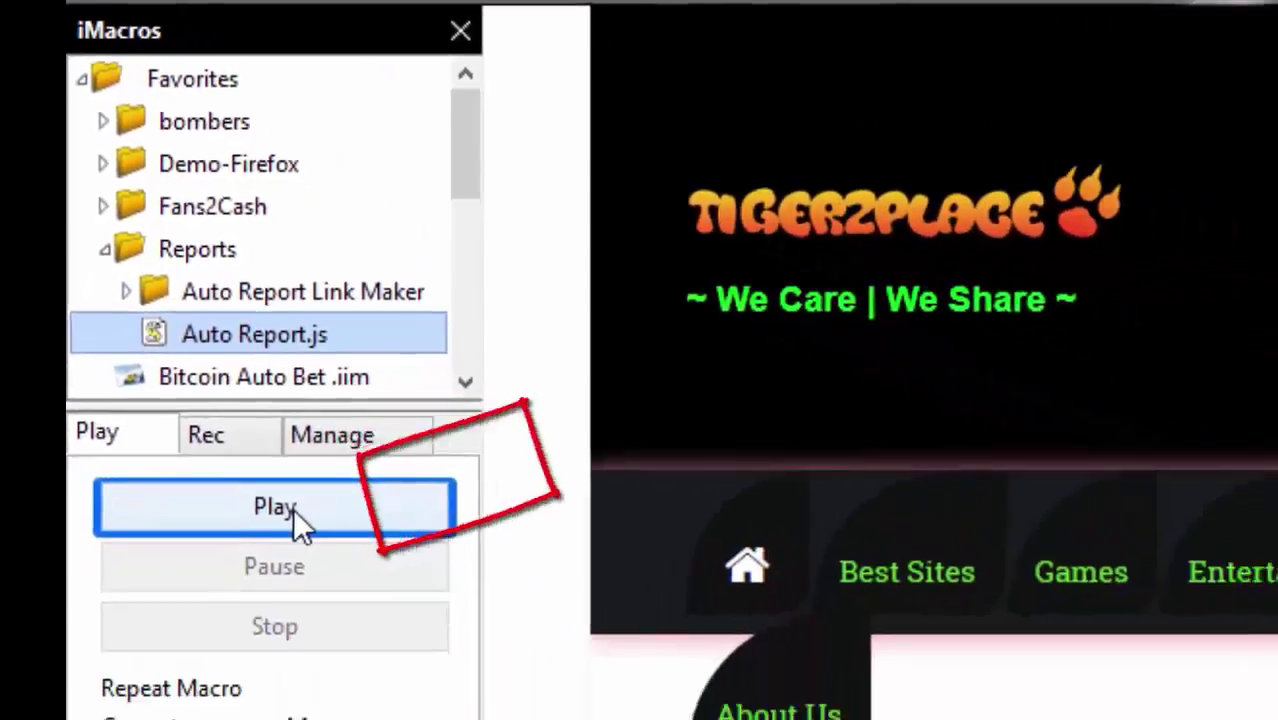
click(495, 719)
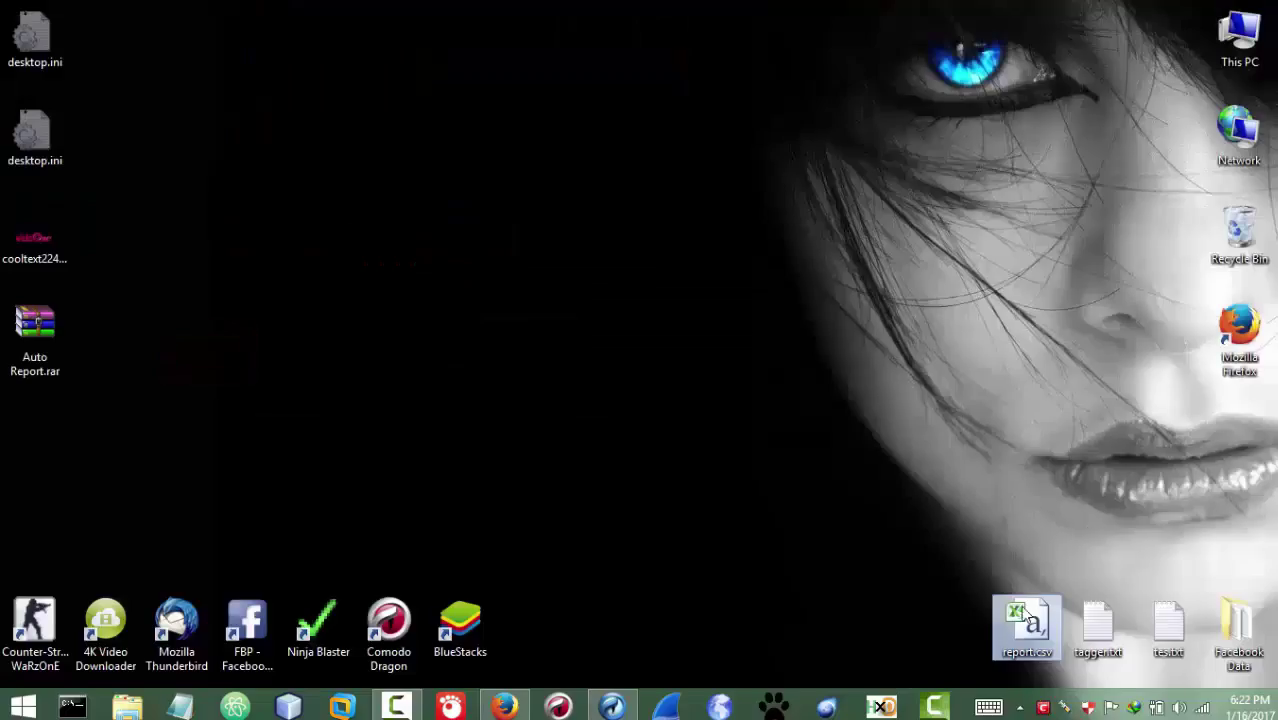
- View the properties of report.csv on the desktop and copy its folder location
right_click(1030, 640)
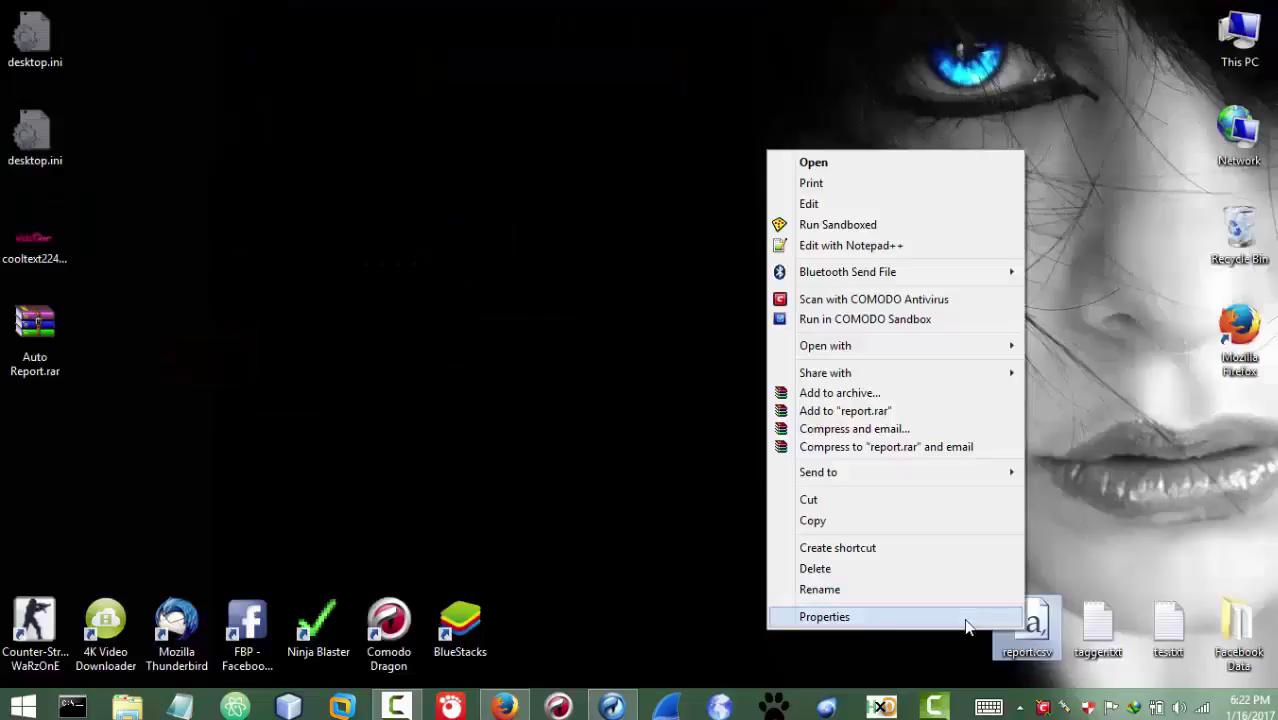
click(963, 618)
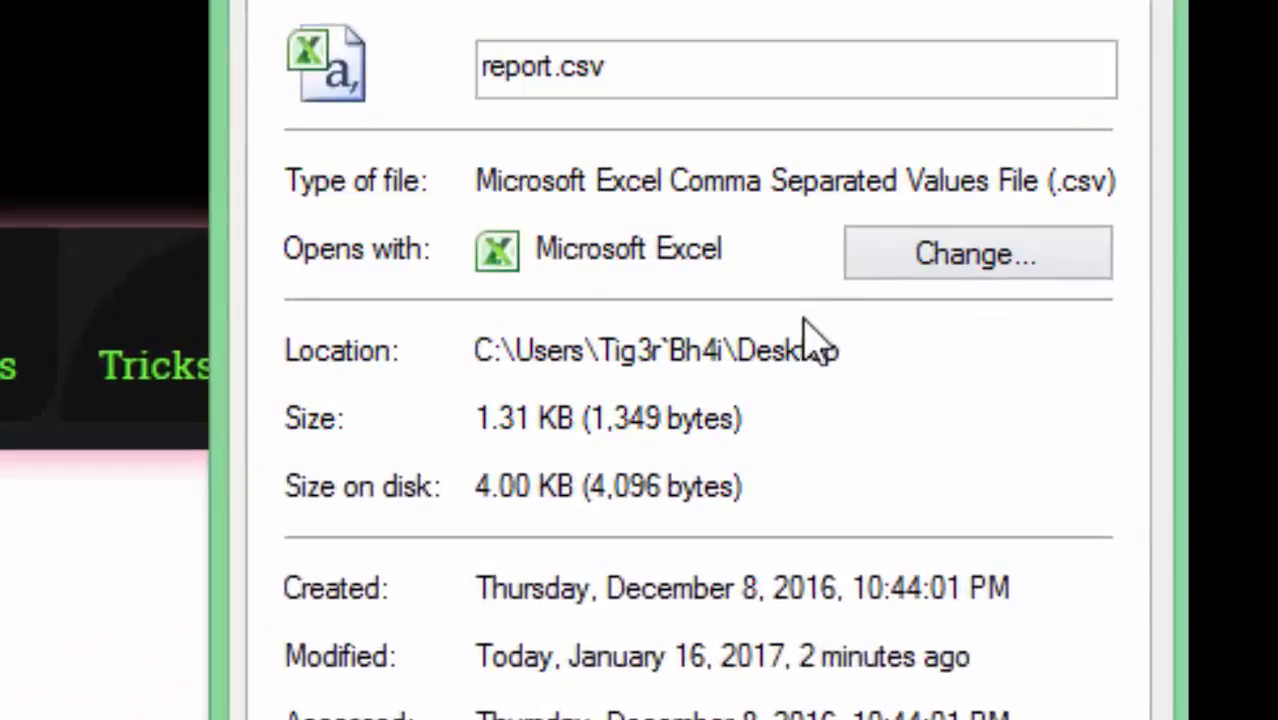
drag(1153, 380, 1061, 378)
drag(605, 335, 445, 341)
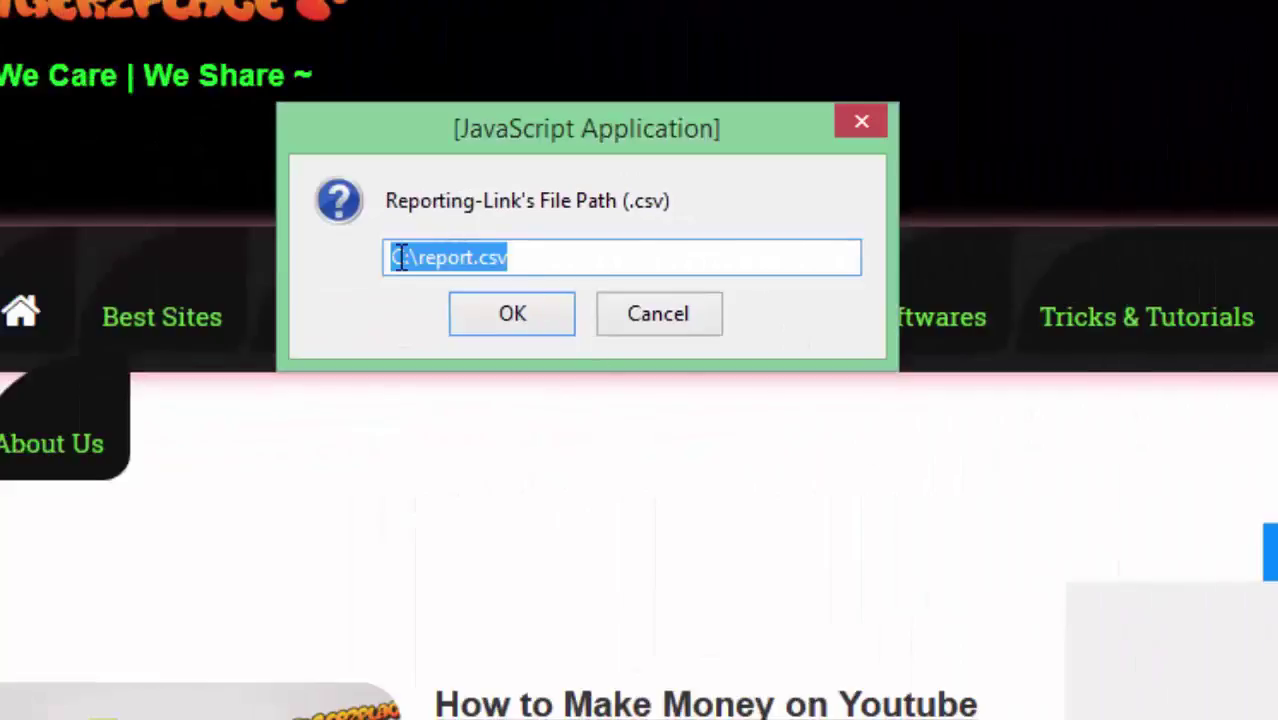
- Replace the C: part of the reporting-links file path with the copied desktop folder location and accept the path
click(400, 257)
drag(410, 257, 400, 258)
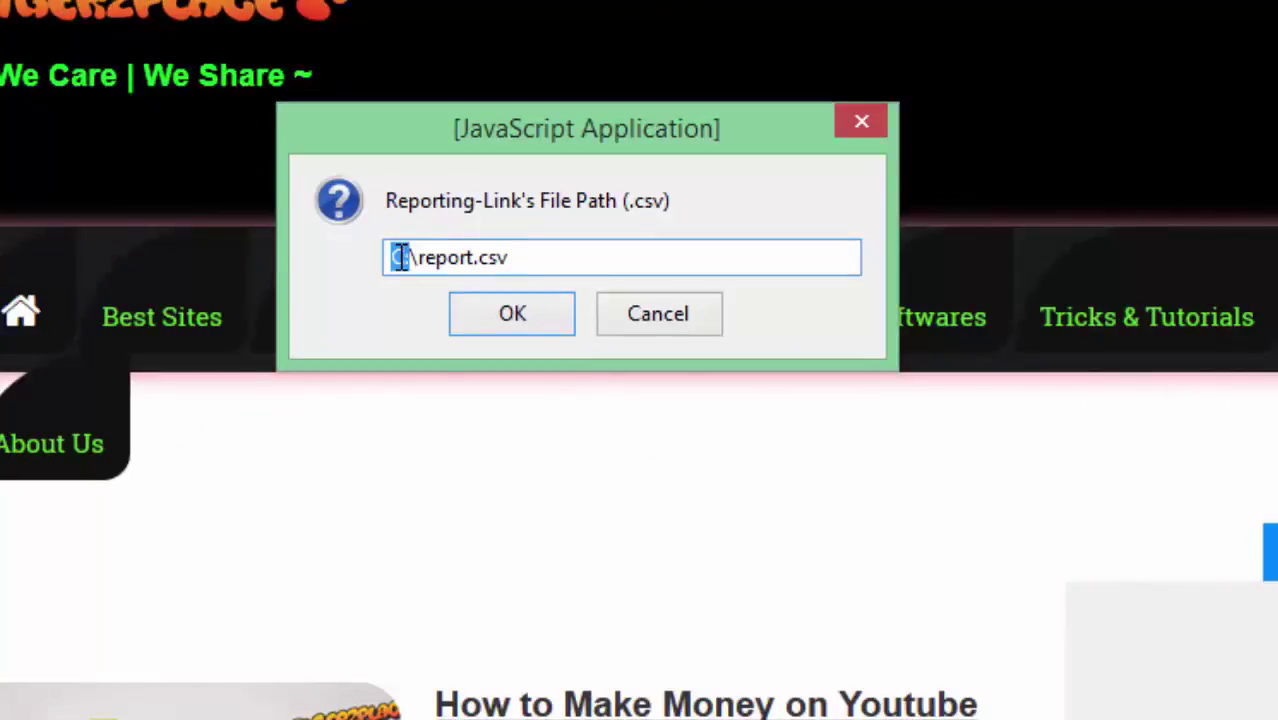
text(C:\Users\Tig3r'Bh4i\Desktop)
key(Return)
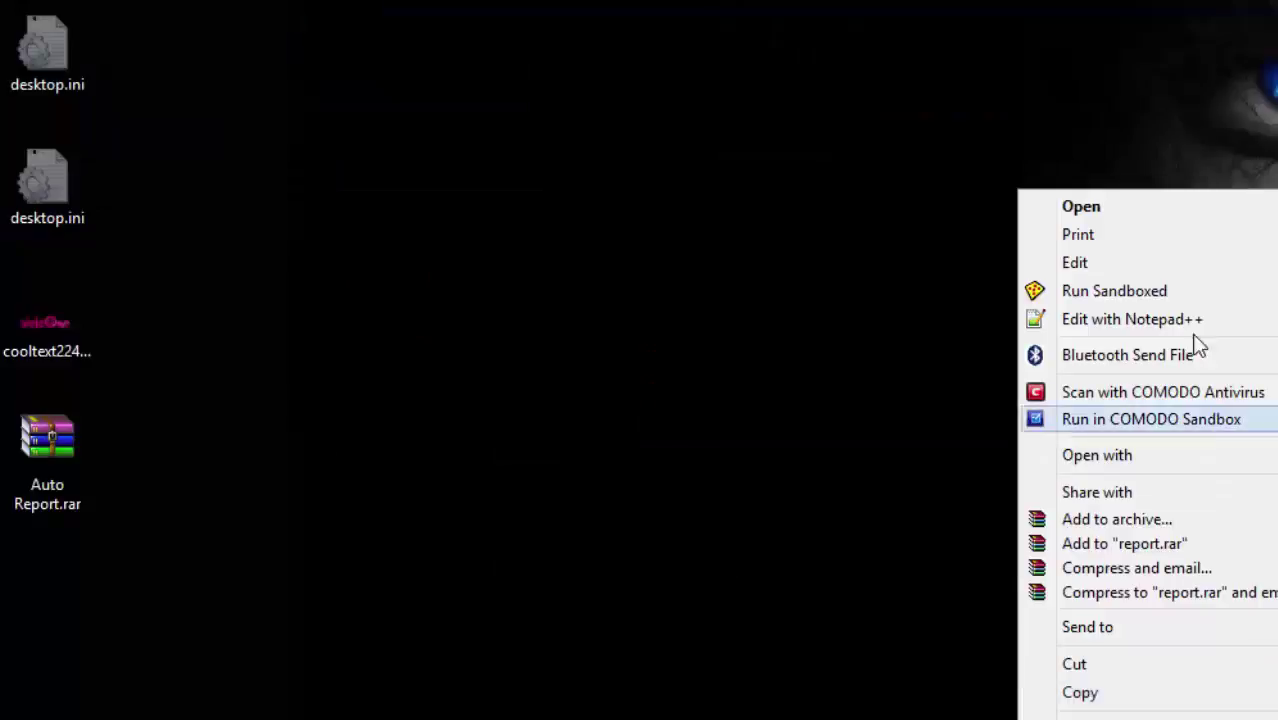
- Check the list of links in report.csv with Notepad++, and submit 55 as the number of report links in the browser prompt
click(1150, 315)
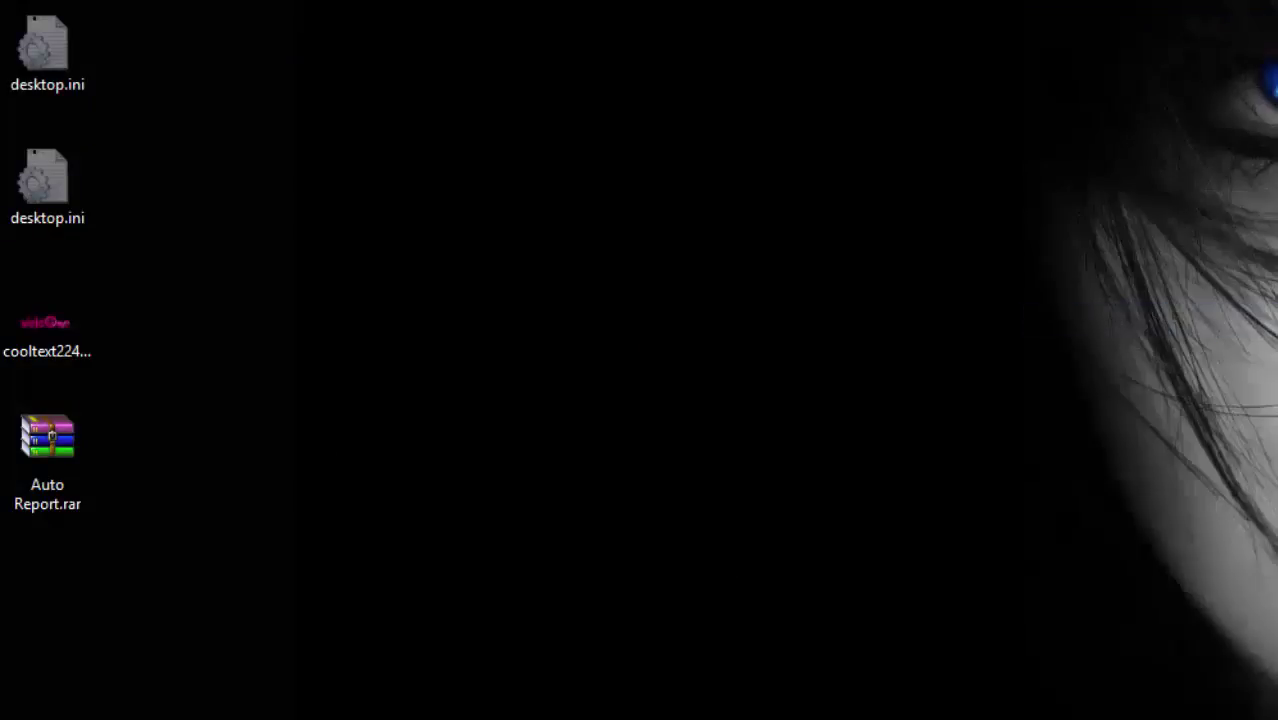
scroll(640, 420, down, 6)
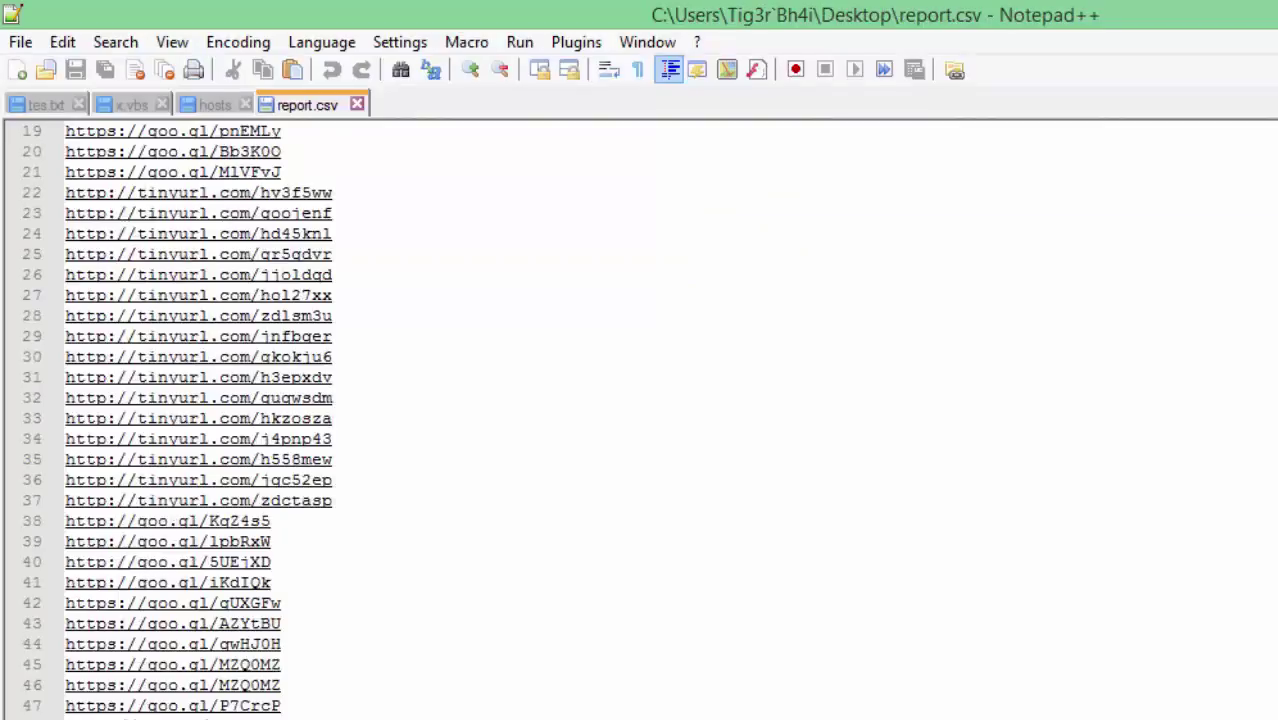
key(alt+Tab)
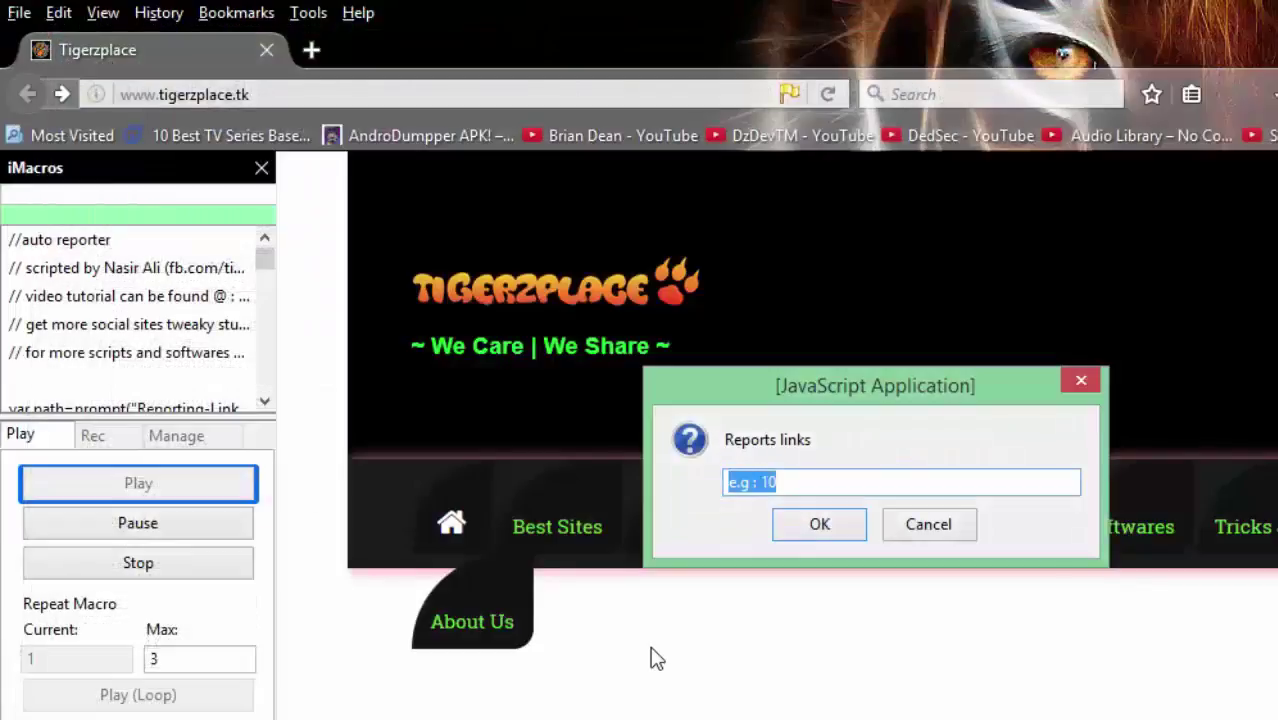
text(55)
click(820, 530)
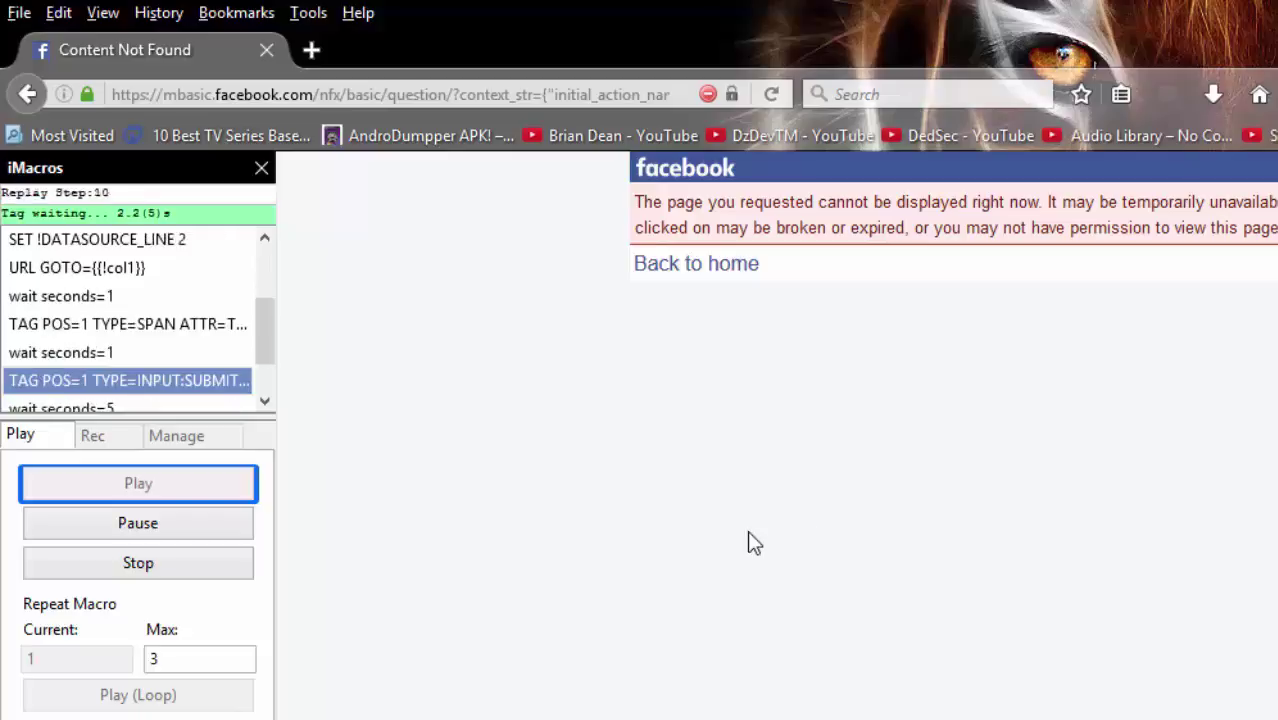
- Stop the running macro and close its sidebar, and move Auto Report.rar to an empty area of the desktop
click(181, 567)
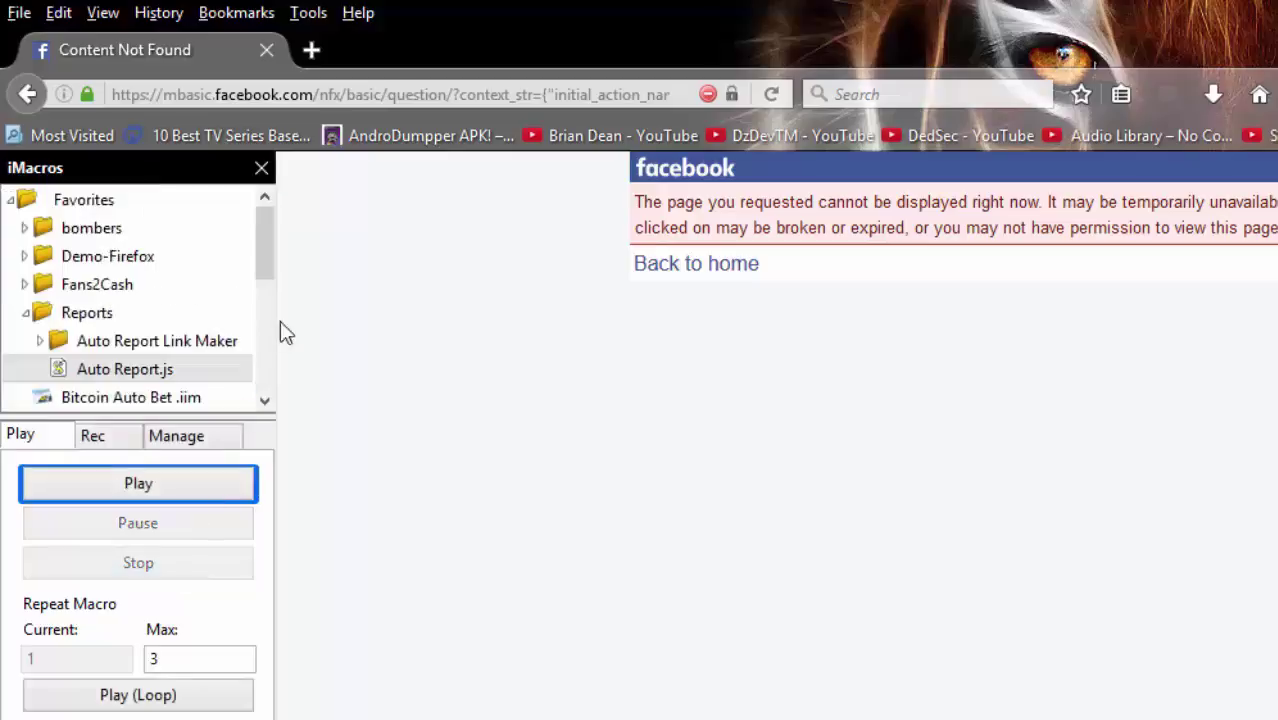
click(261, 169)
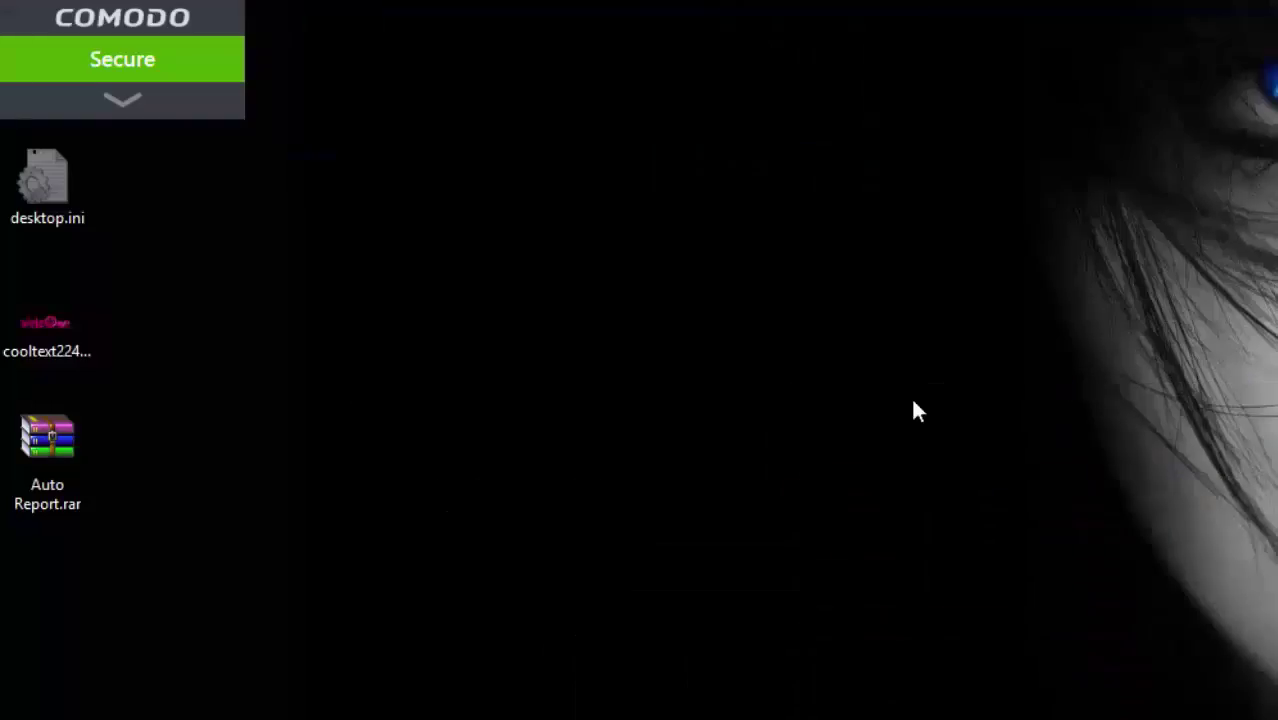
drag(77, 450, 541, 463)
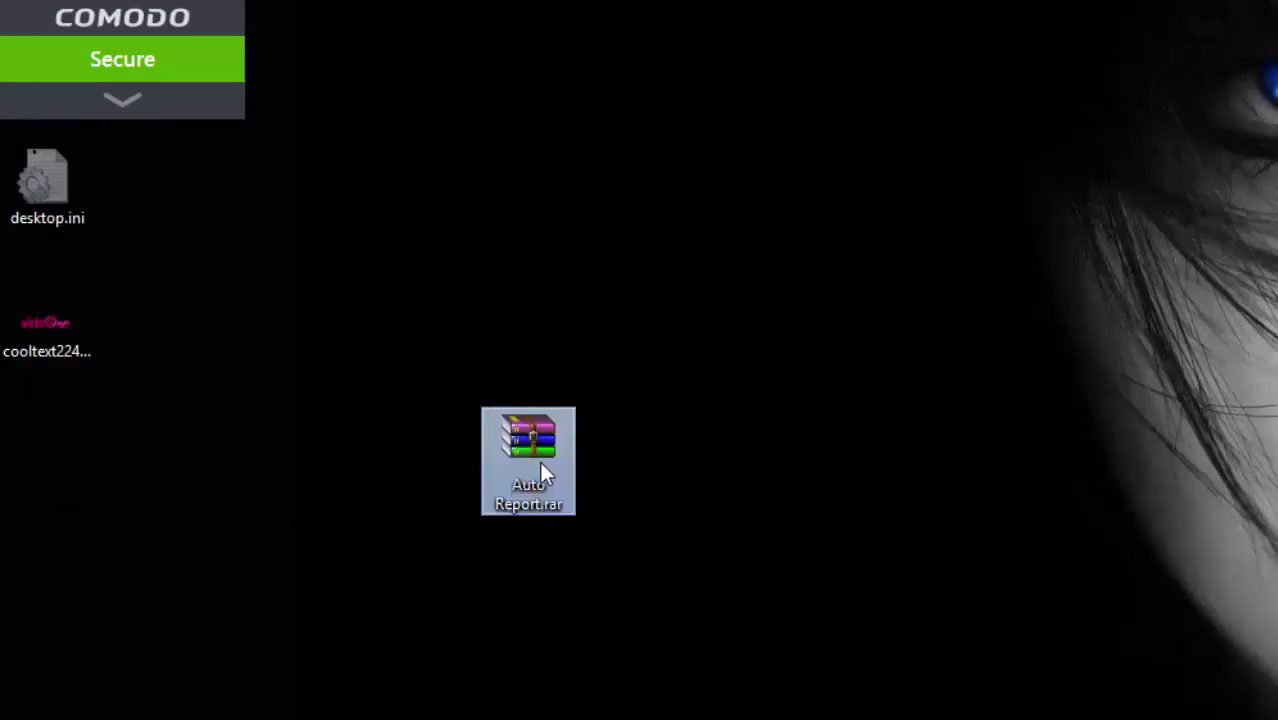
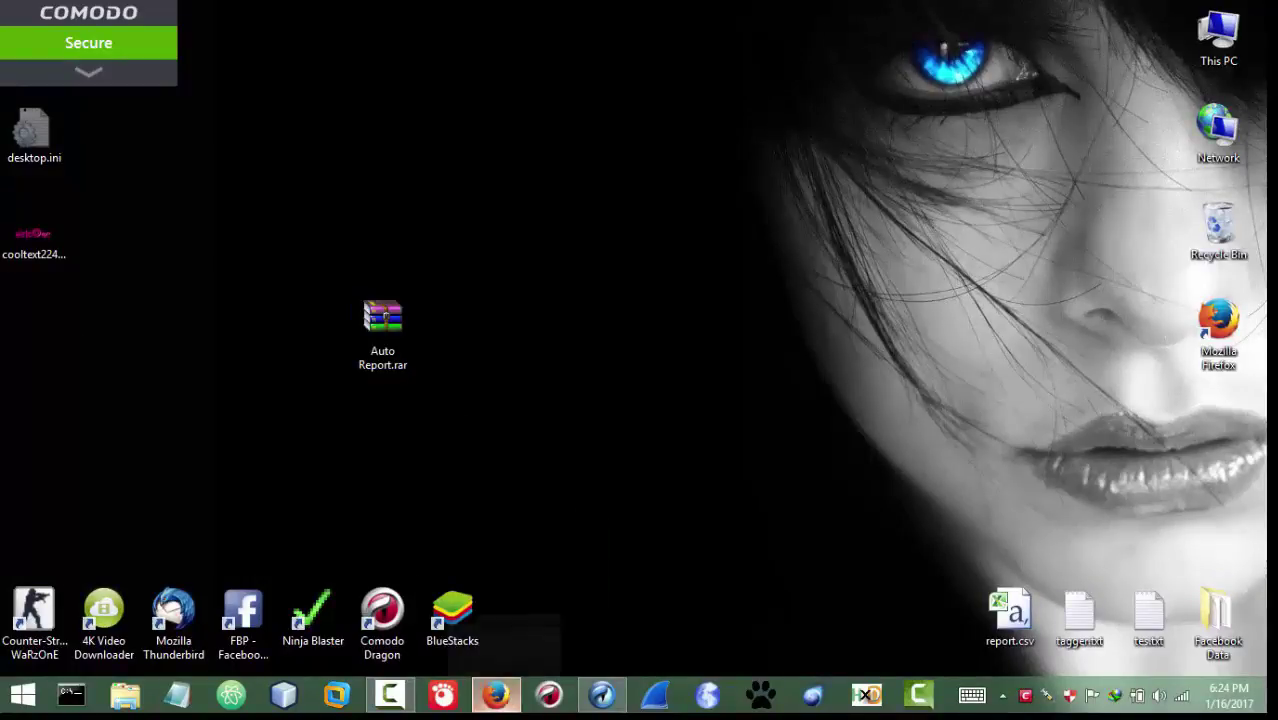
- Switch to the Firefox window, go to google.com and search for "imacros"
click(496, 695)
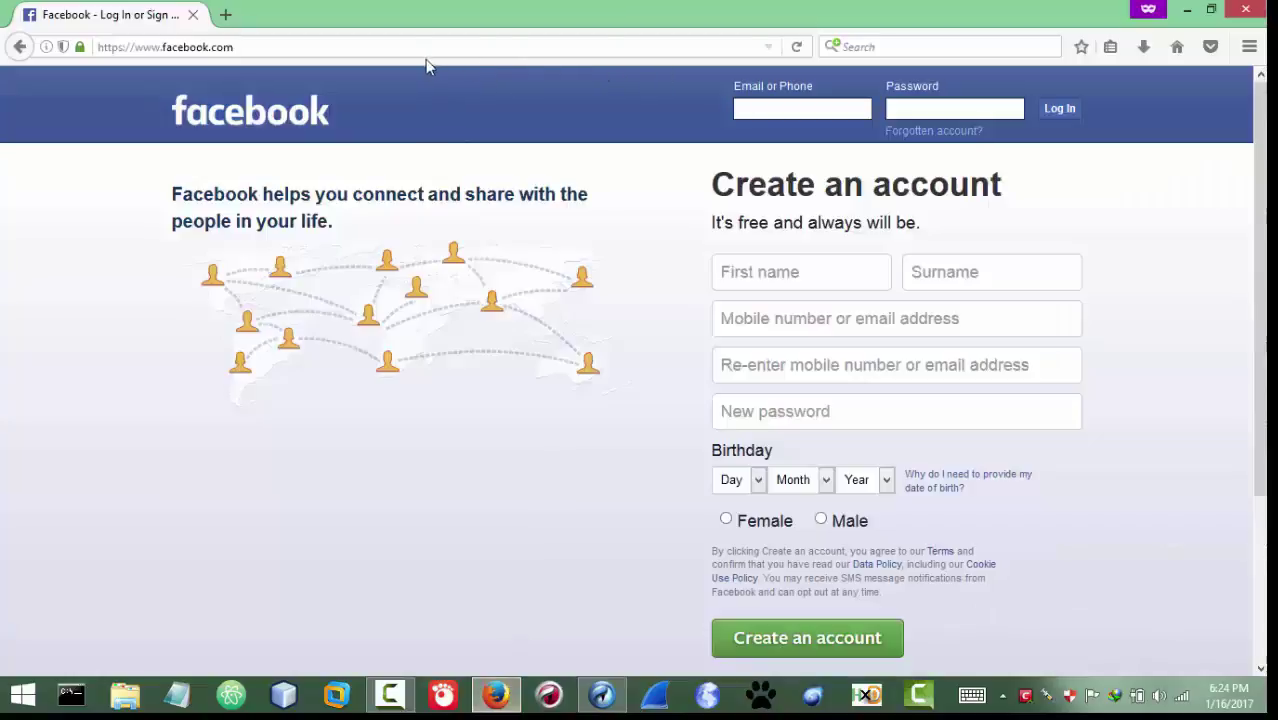
click(333, 46)
text(google.com)
key(Return)
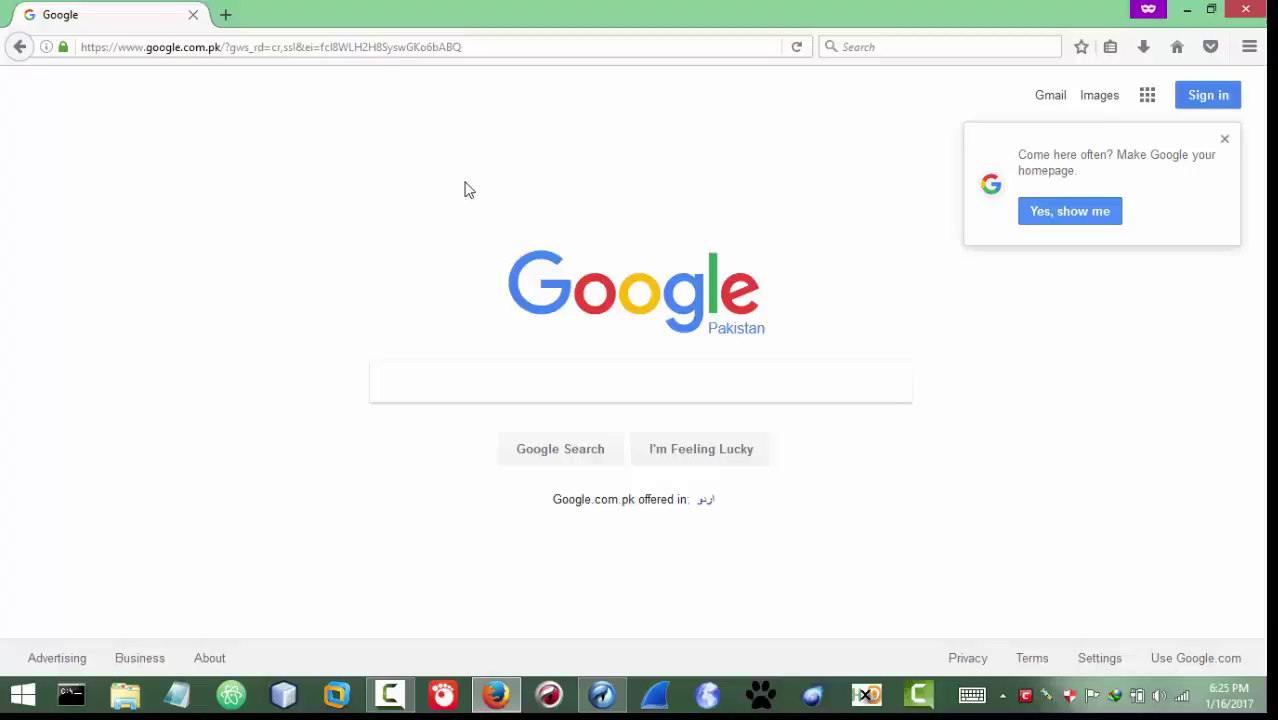
click(459, 395)
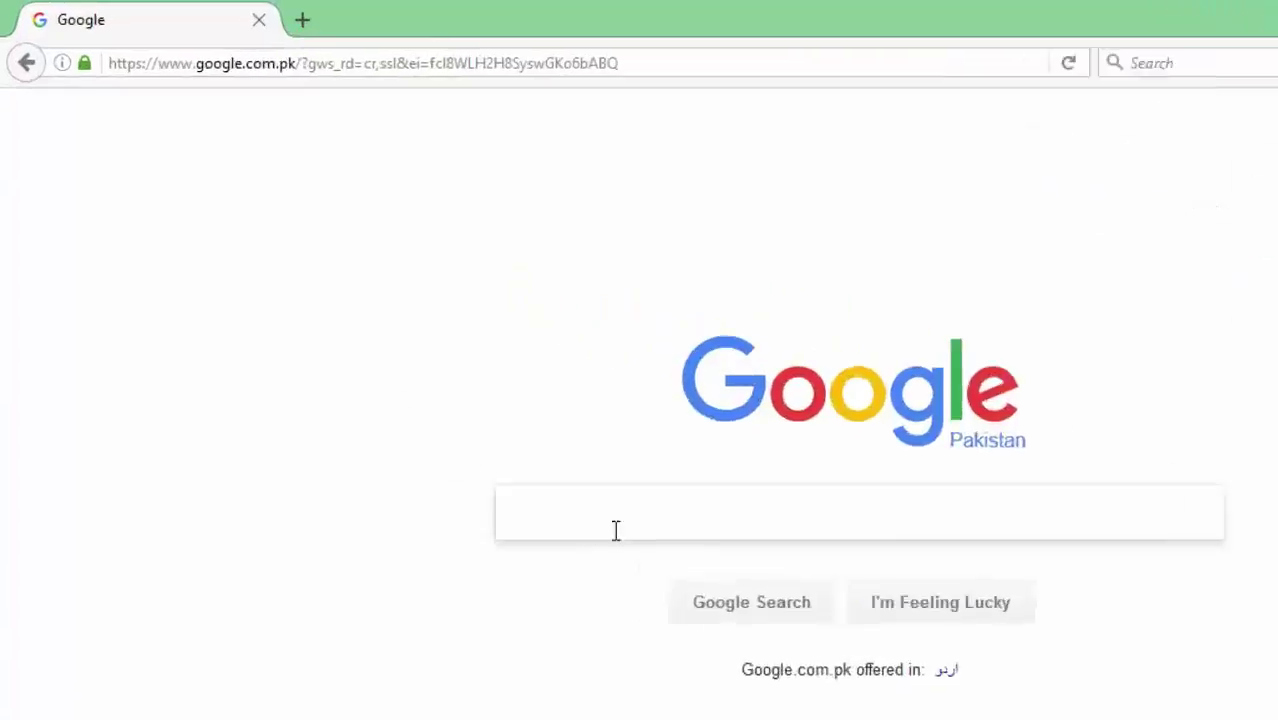
text(imacros)
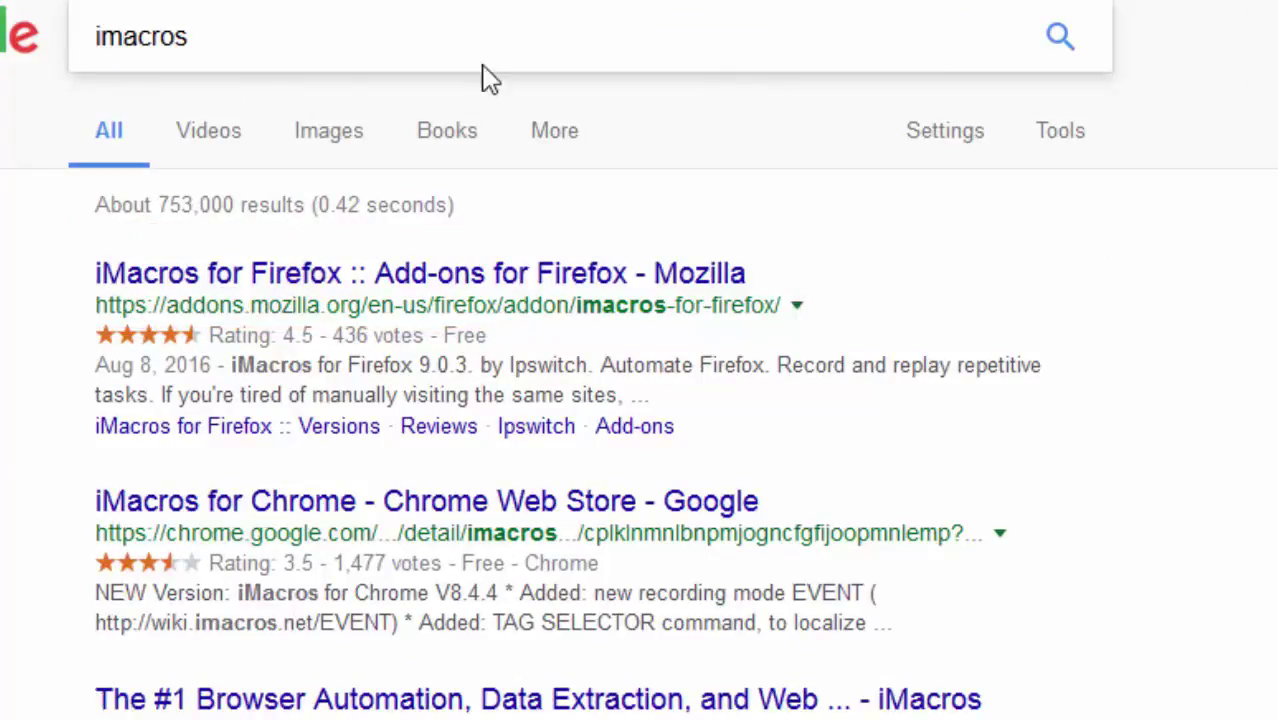
- Install the iMacros for Firefox add-on from its Mozilla Add-ons page and show its sidebar
click(445, 273)
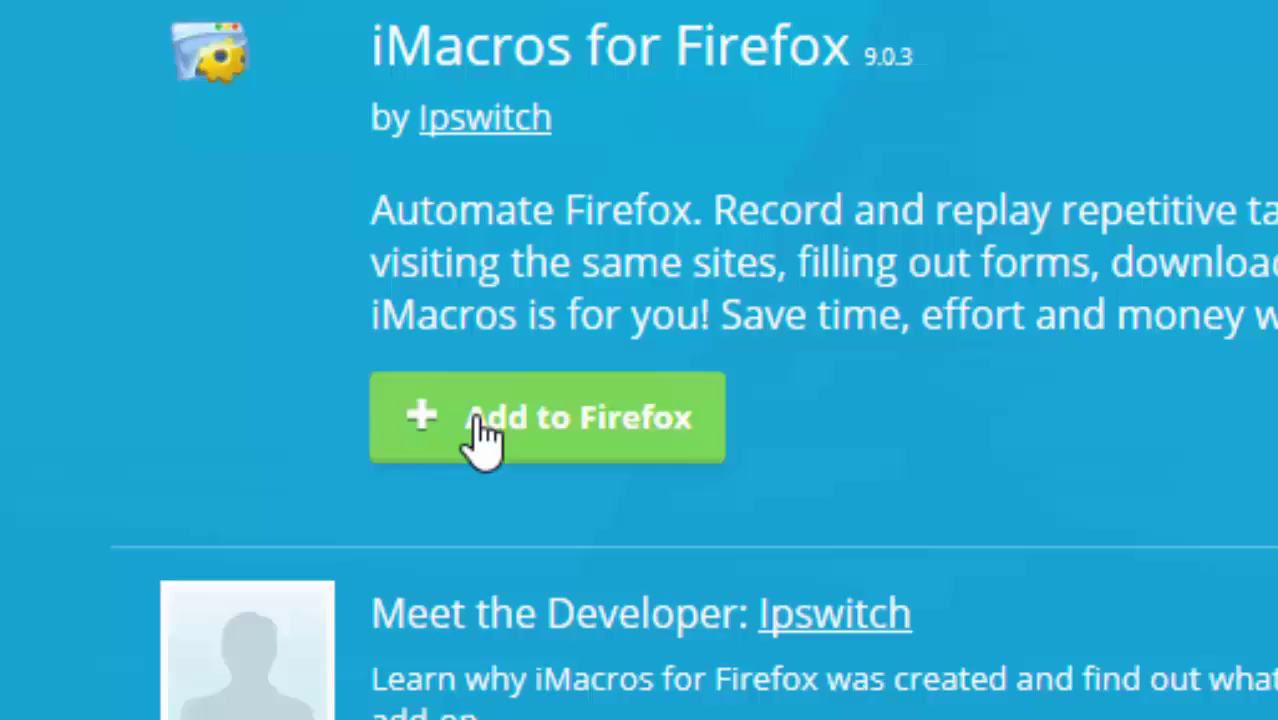
click(484, 435)
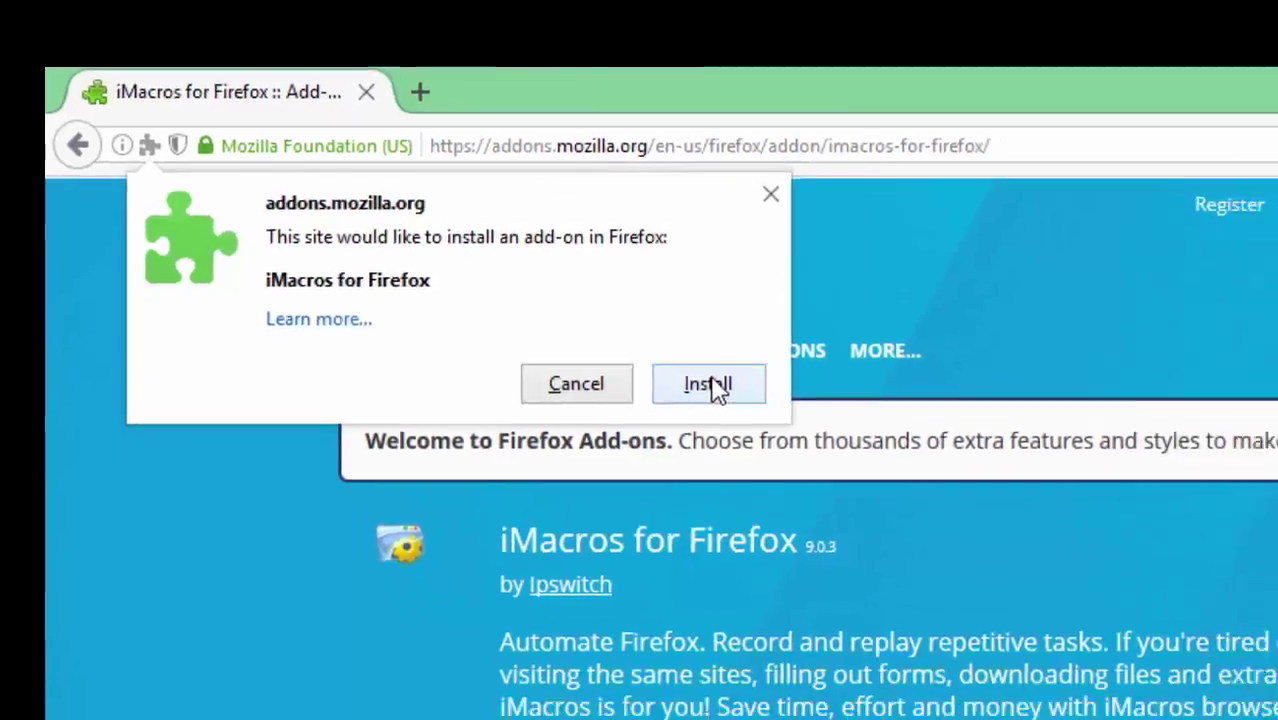
click(708, 386)
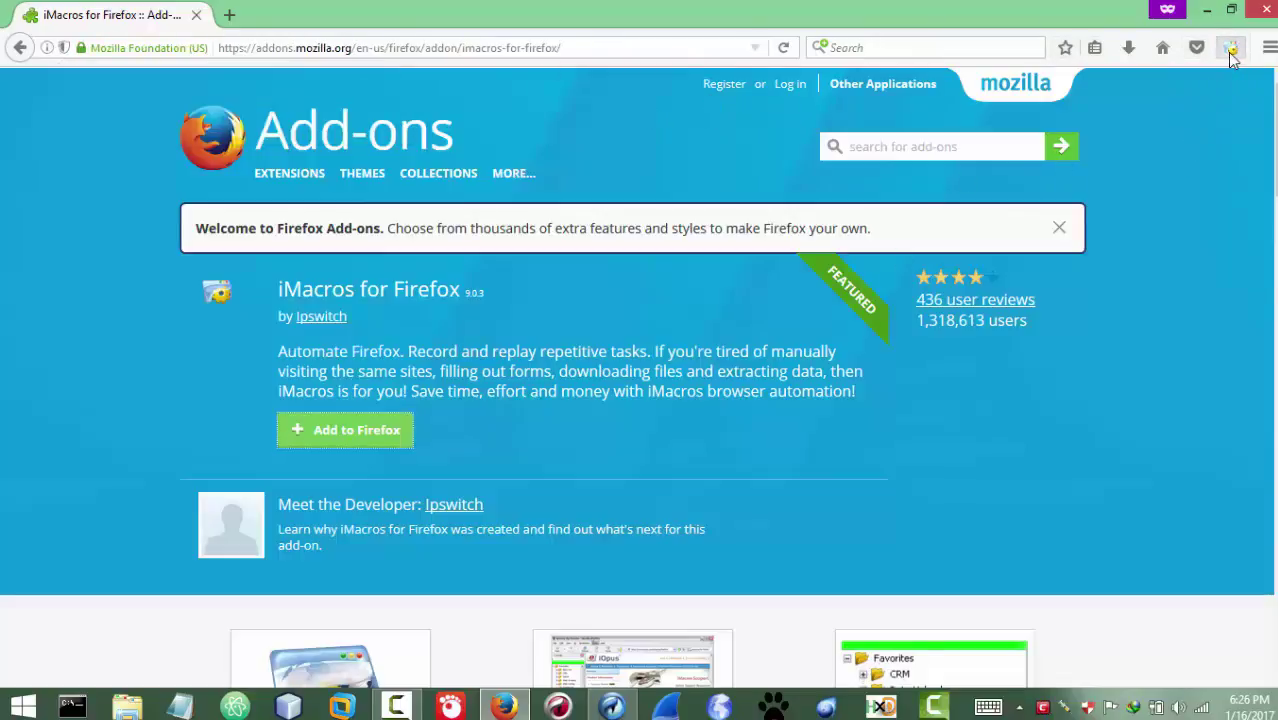
click(1230, 47)
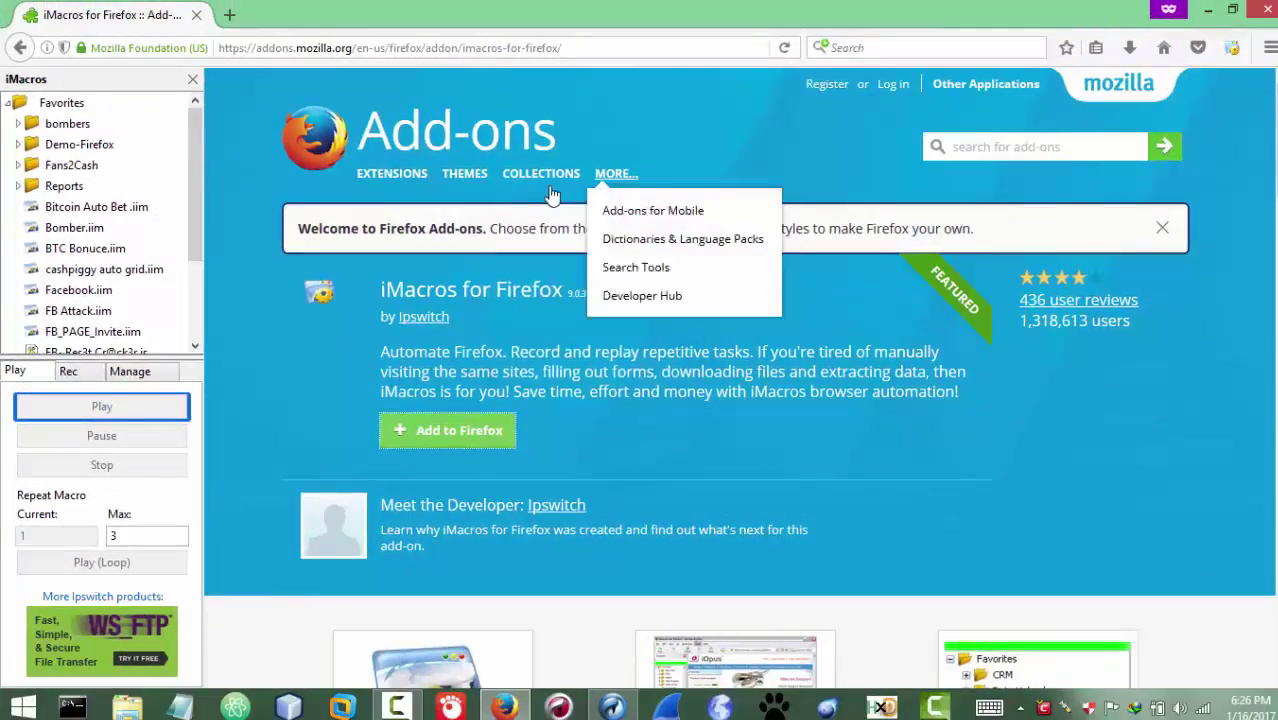
- Extract Auto Report.rar onto the desktop and select the extracted Auto Report.js
click(1208, 9)
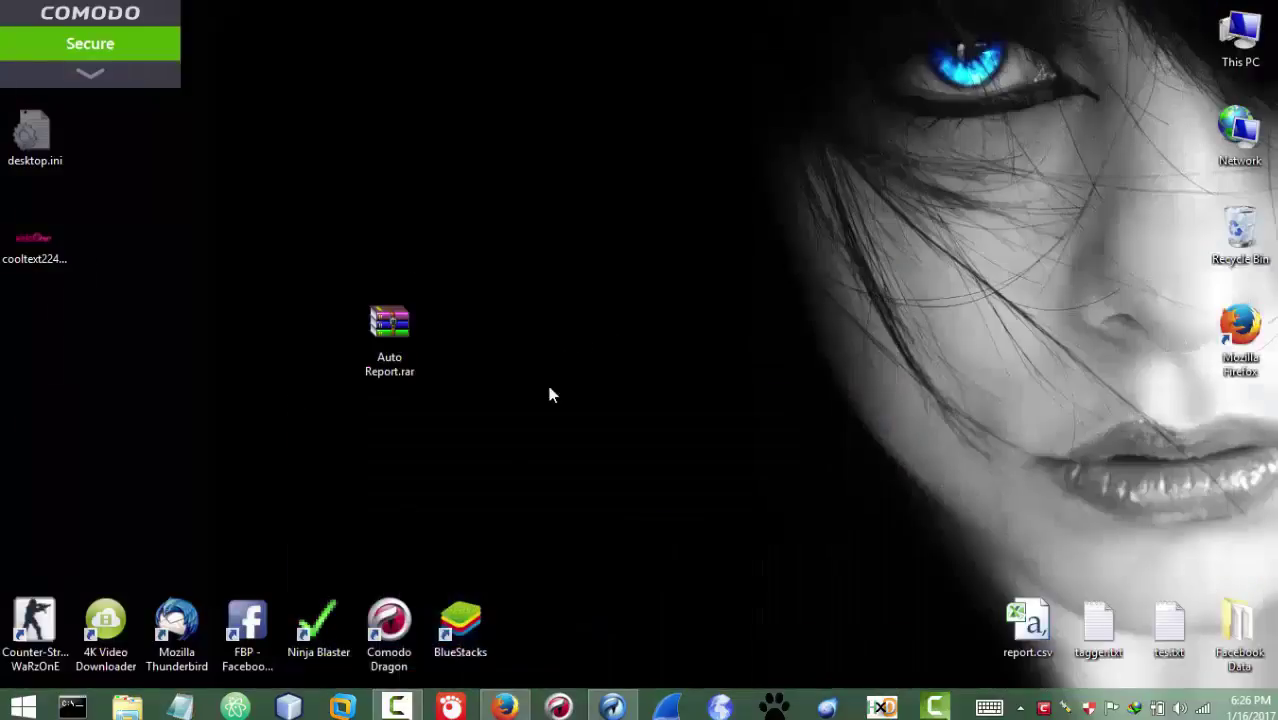
right_click(396, 338)
click(296, 340)
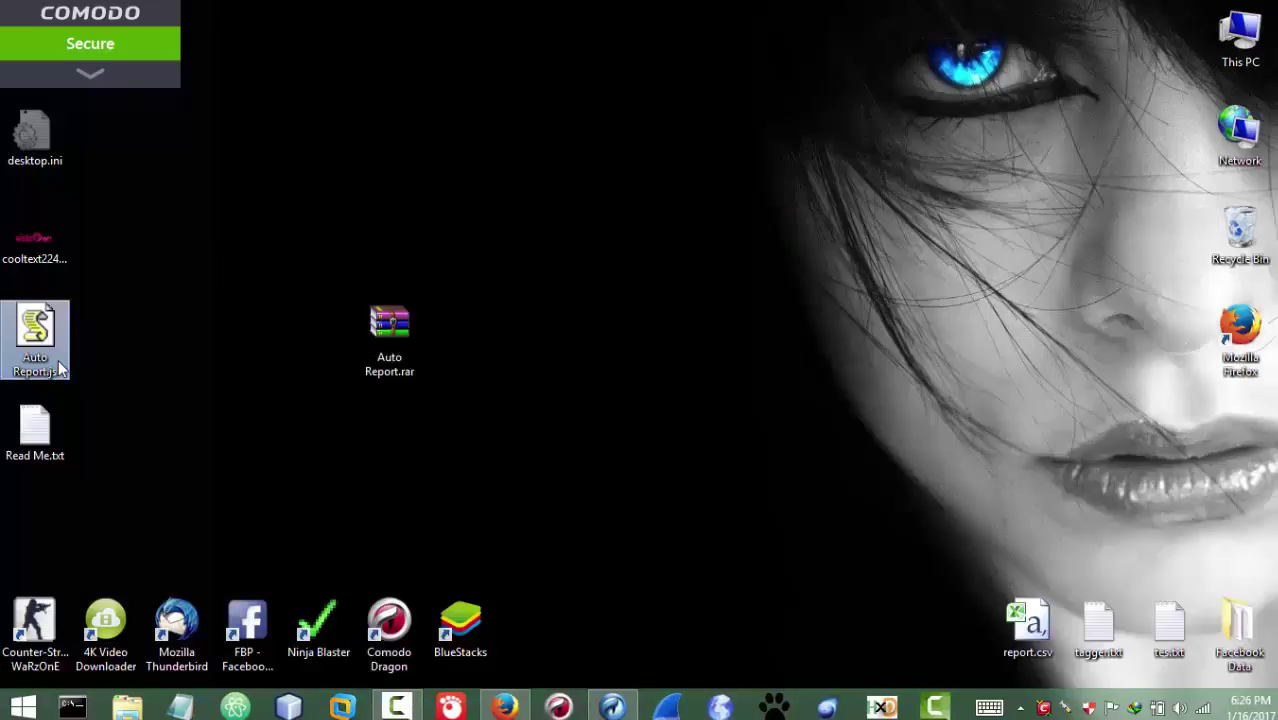
click(58, 369)
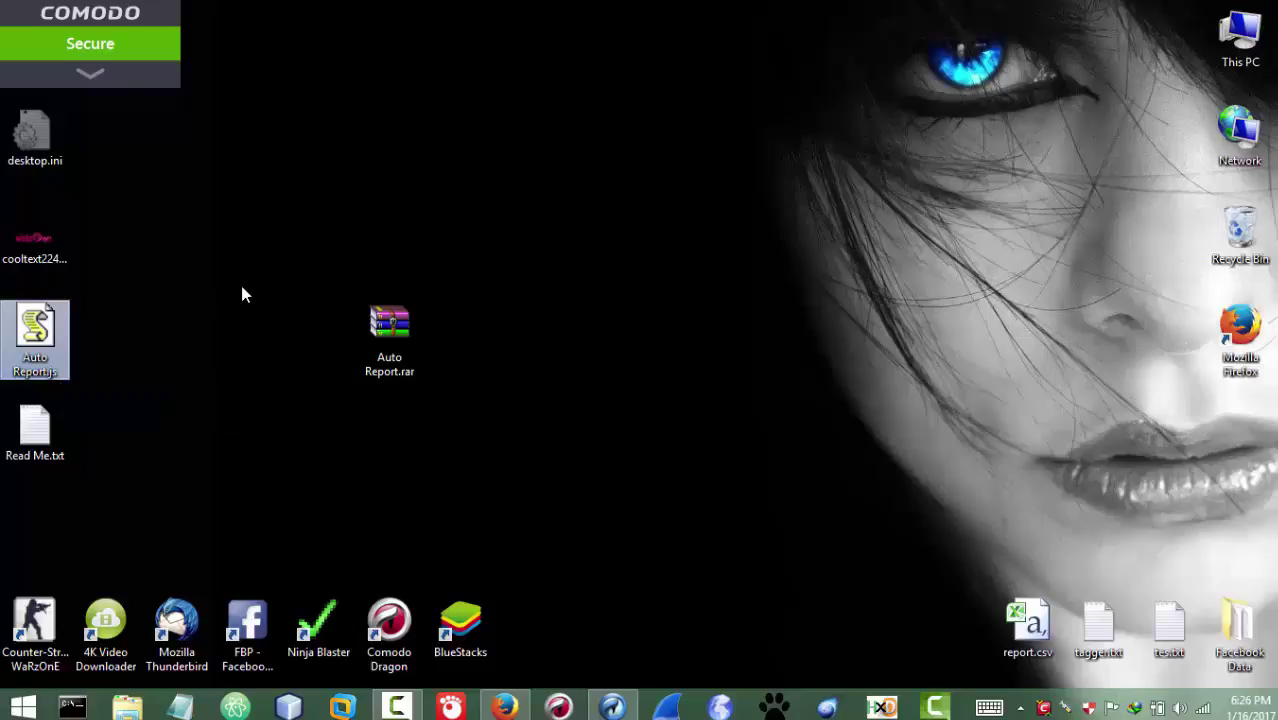
- Open the Macros folder inside the iMacros folder in Documents
double_click(1228, 55)
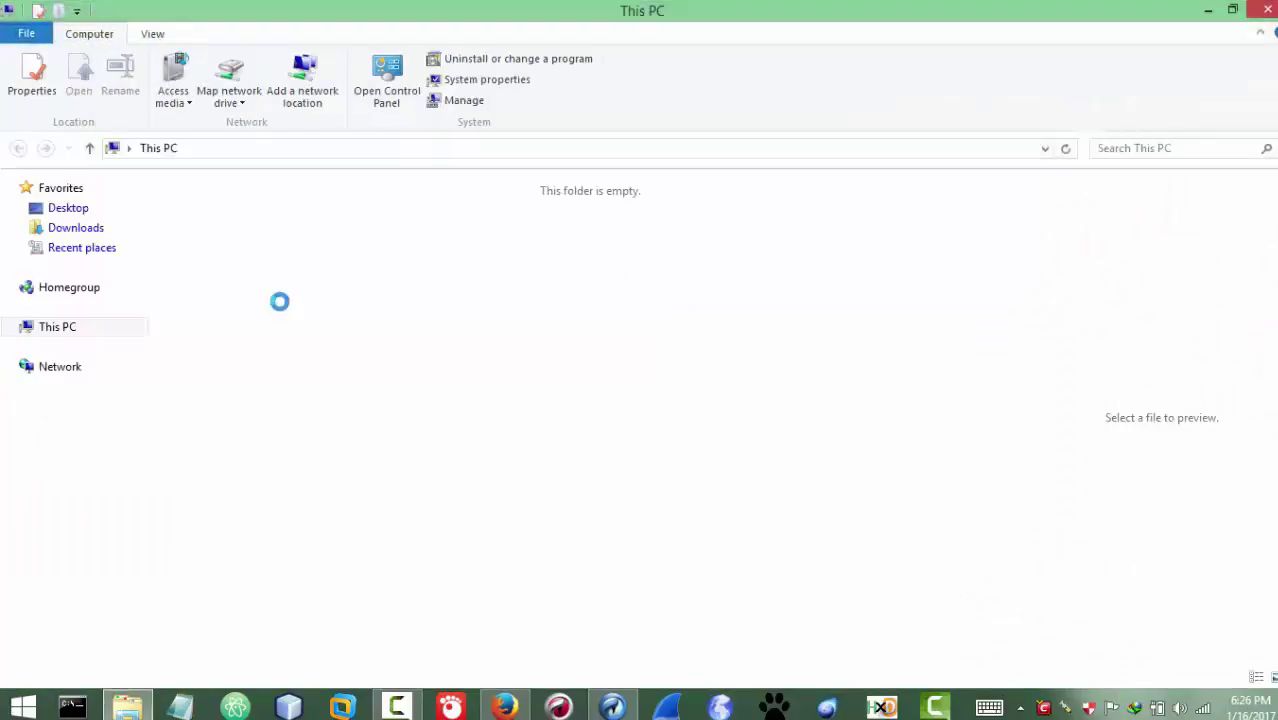
click(68, 366)
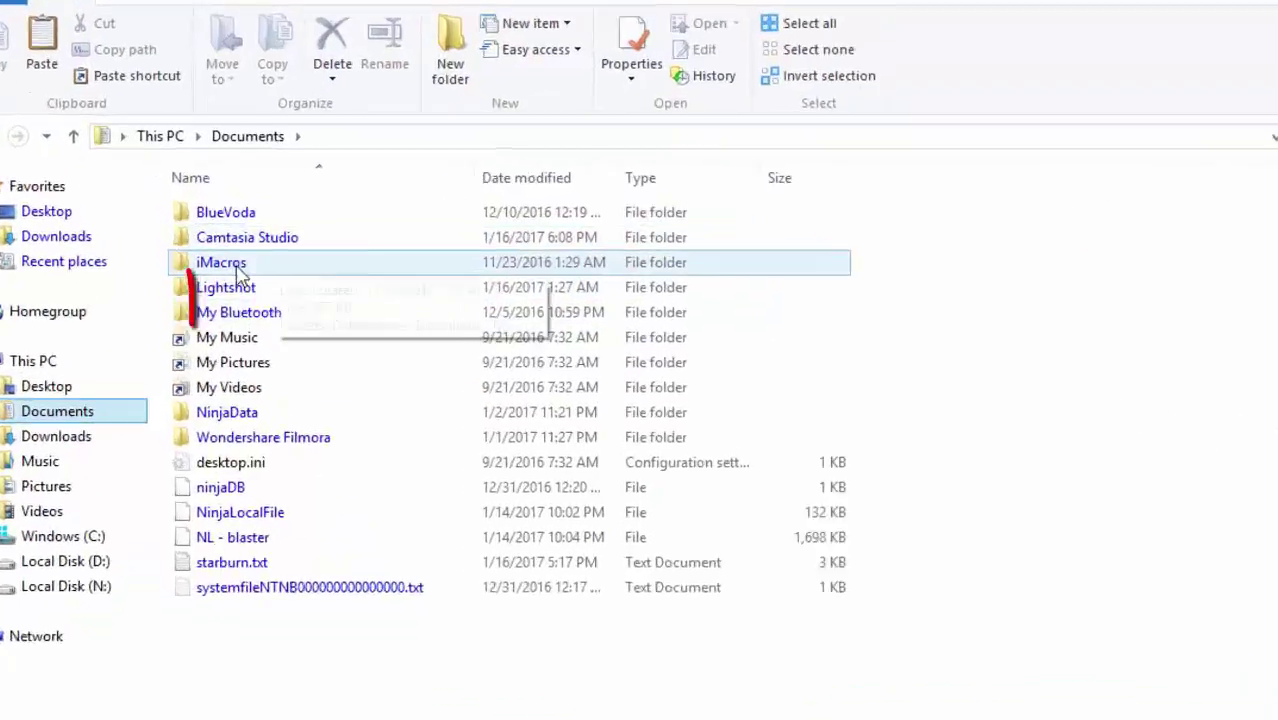
mouse_move(204, 256)
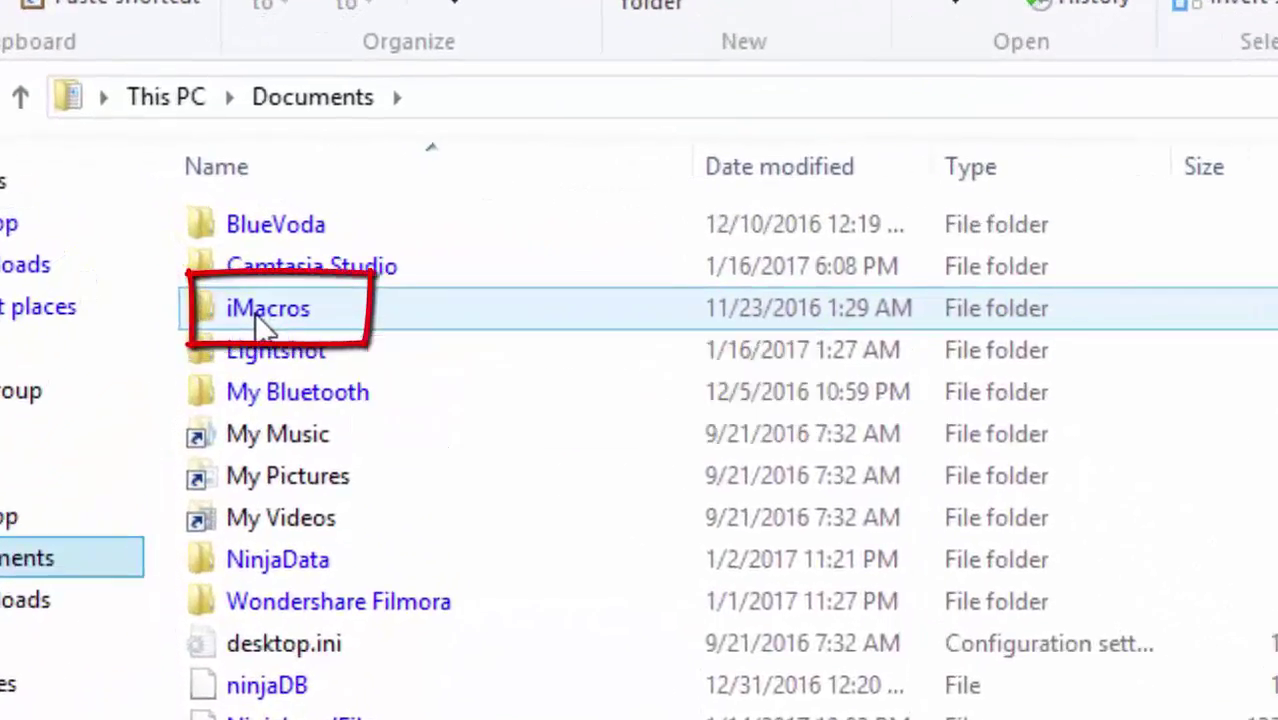
double_click(255, 313)
key(alt+Left)
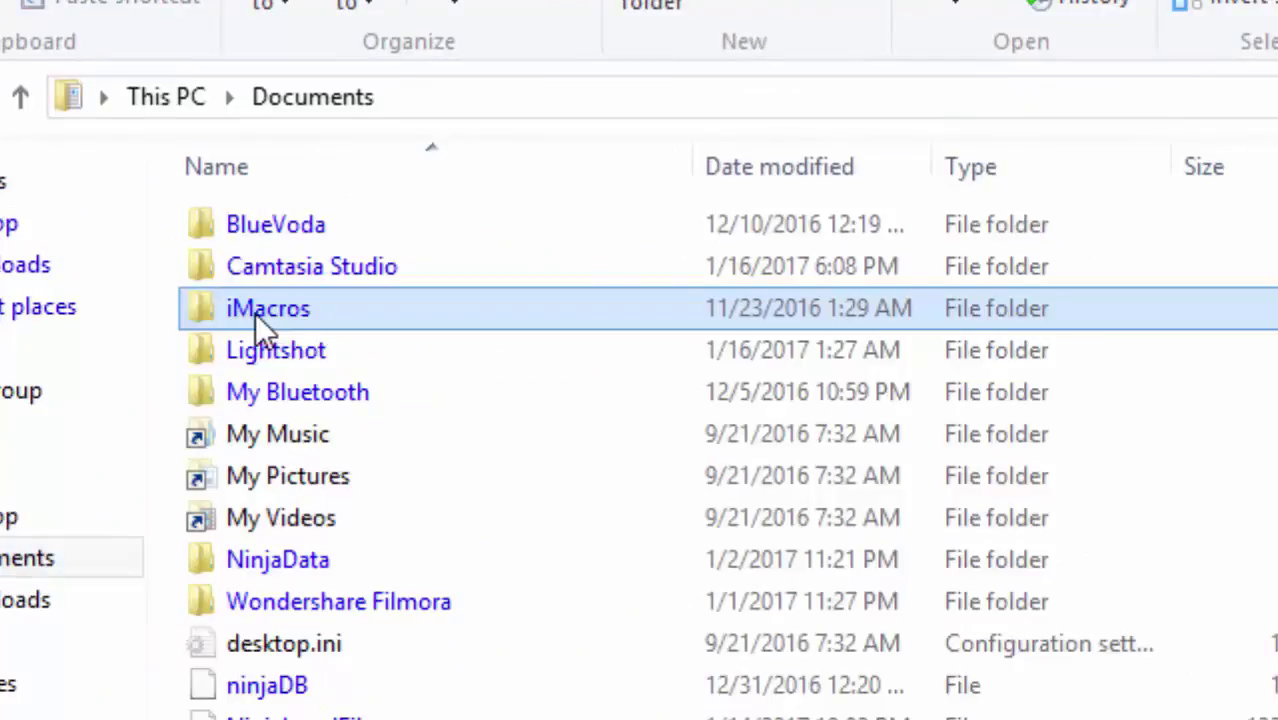
double_click(313, 318)
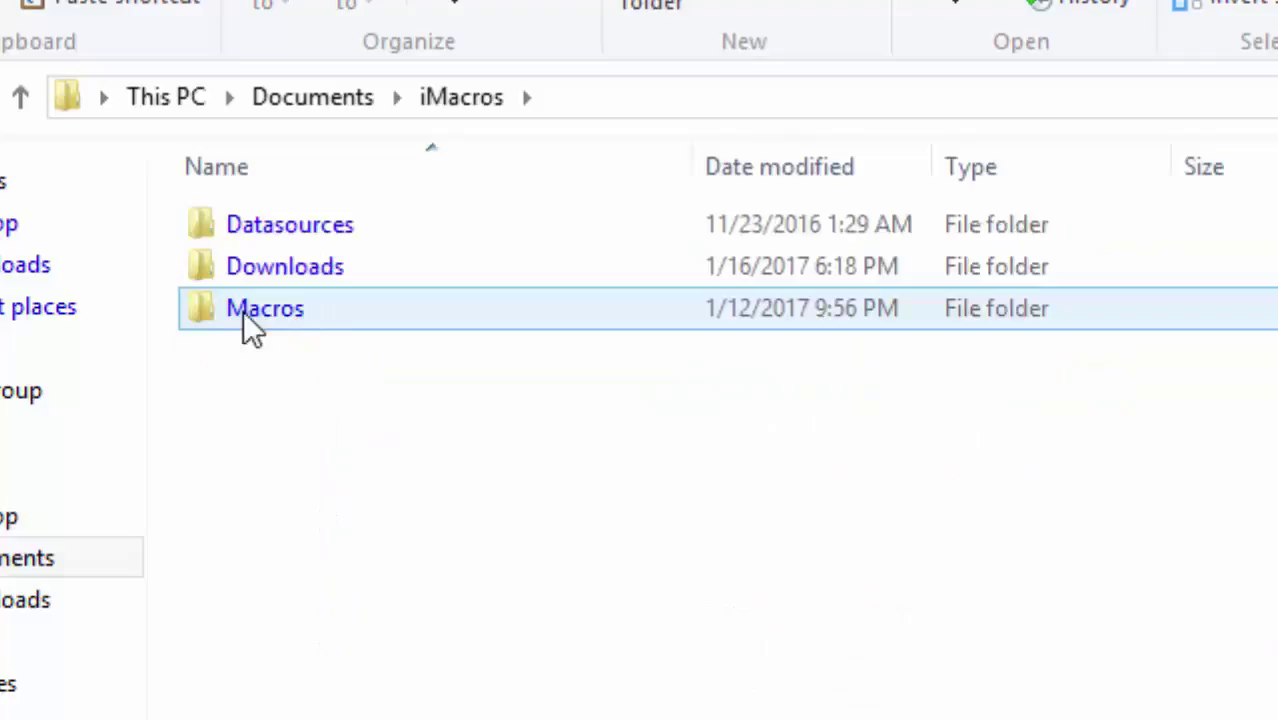
mouse_move(295, 309)
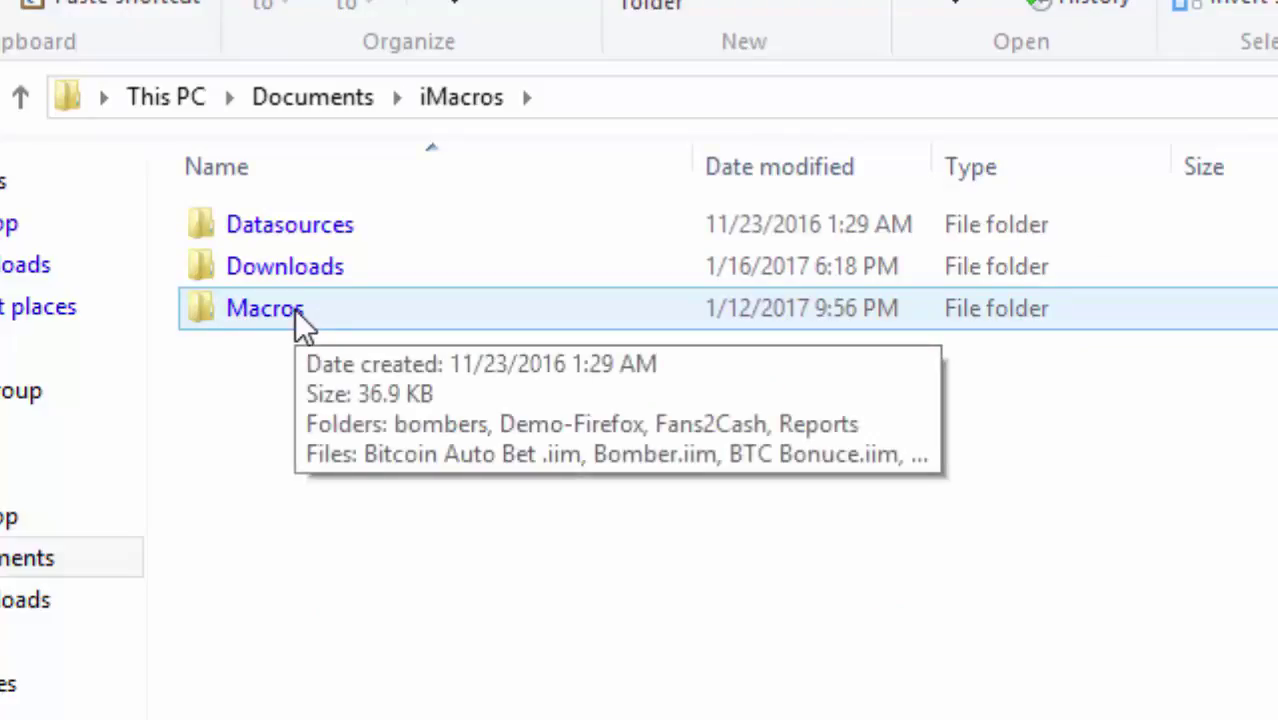
double_click(295, 309)
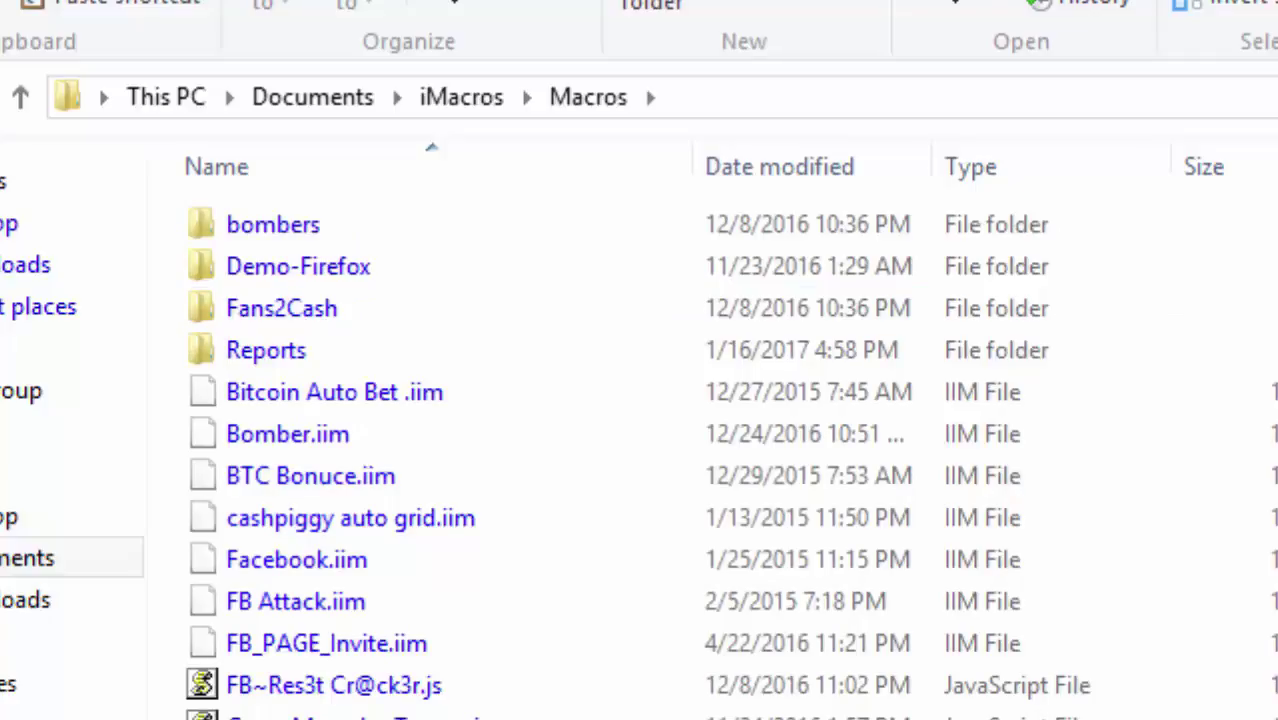
- Paste Auto Report.js into the Macros folder, and reload the iMacros sidebar in Firefox to select the script there
key(ctrl+v)
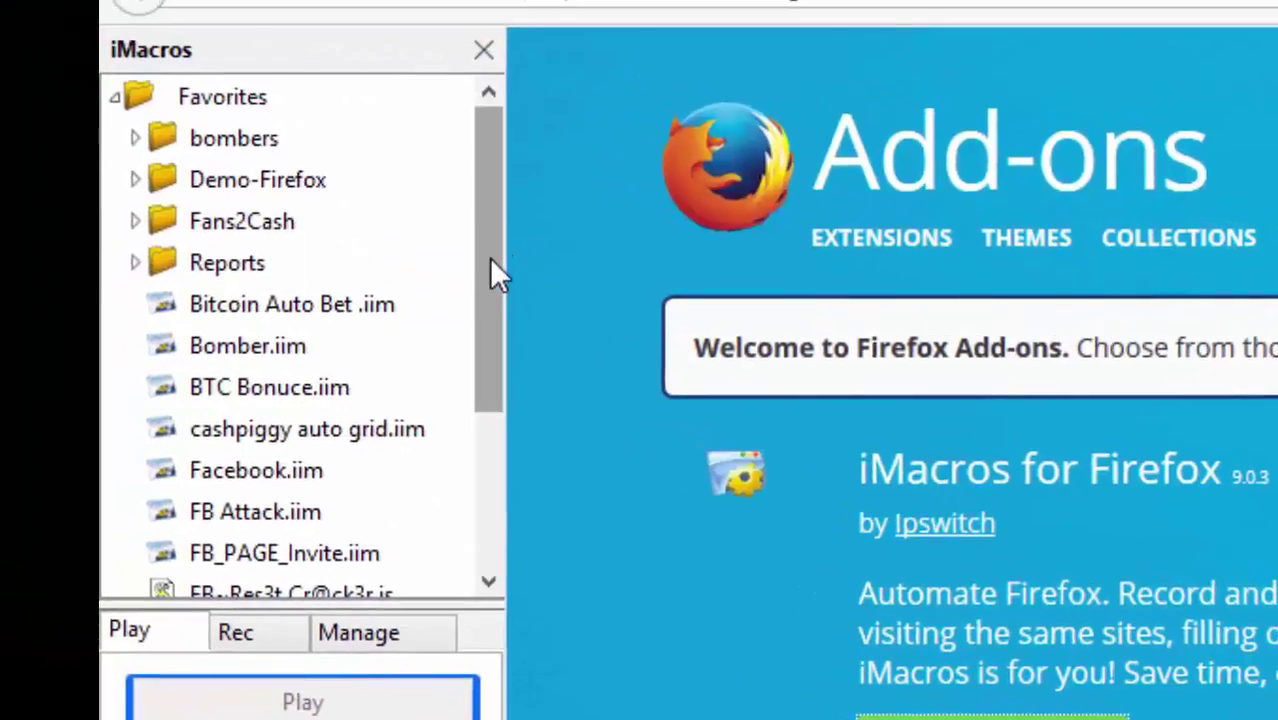
drag(490, 274, 490, 578)
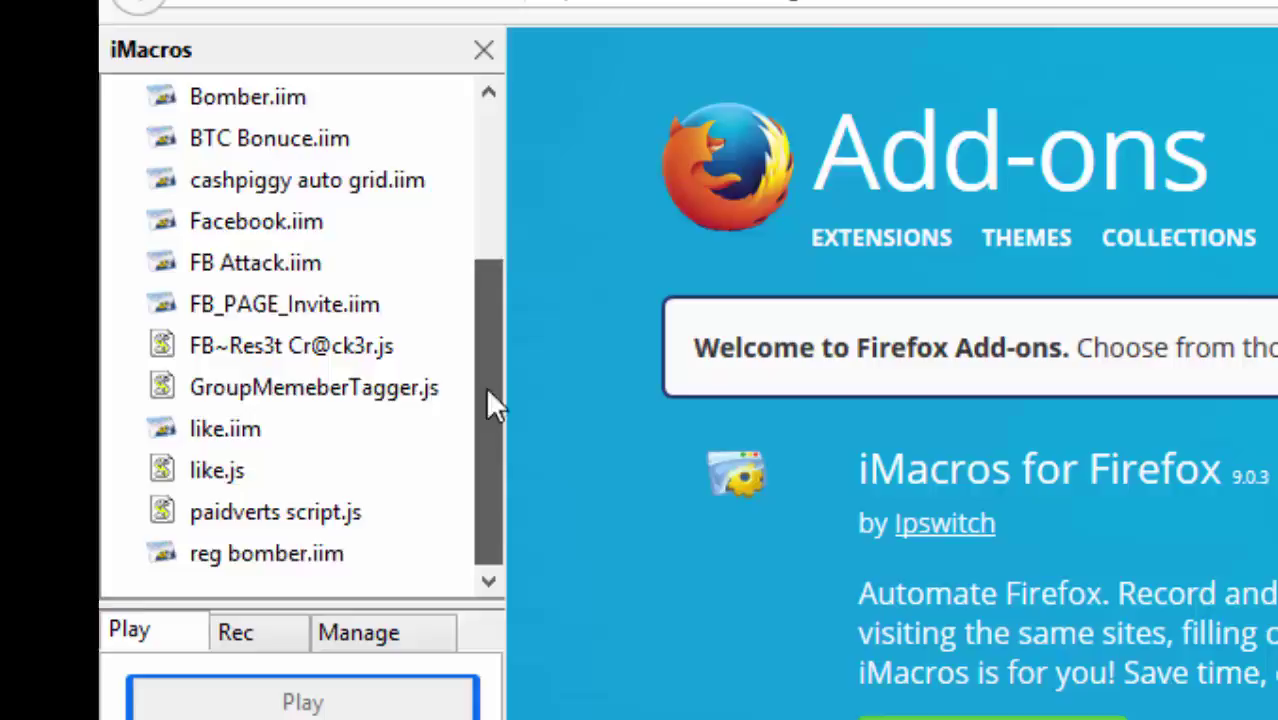
scroll(455, 300, up, 3)
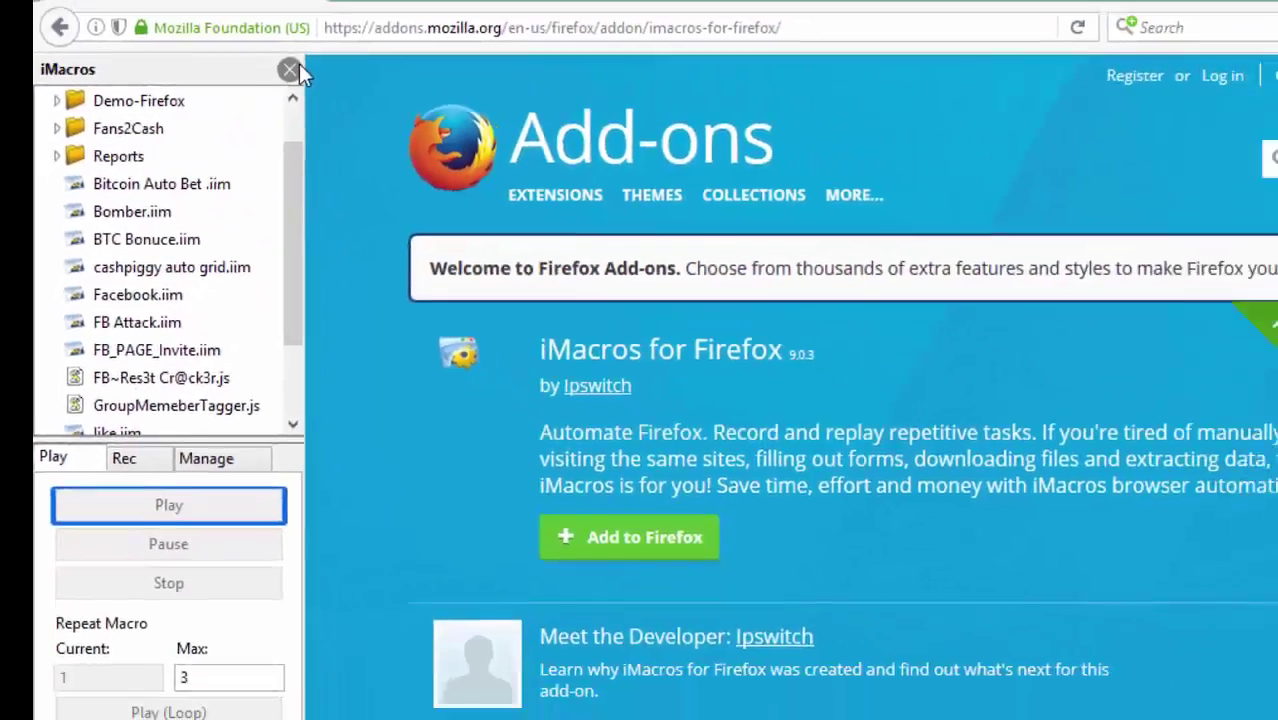
click(483, 49)
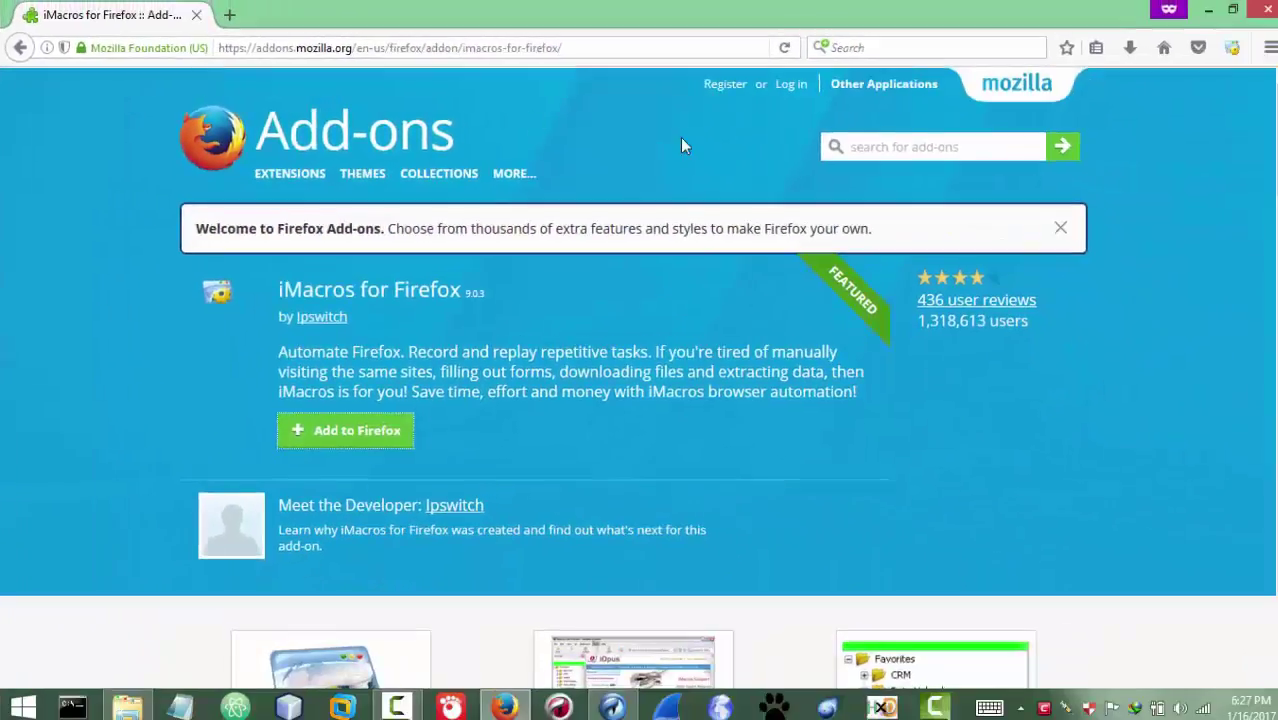
click(1233, 48)
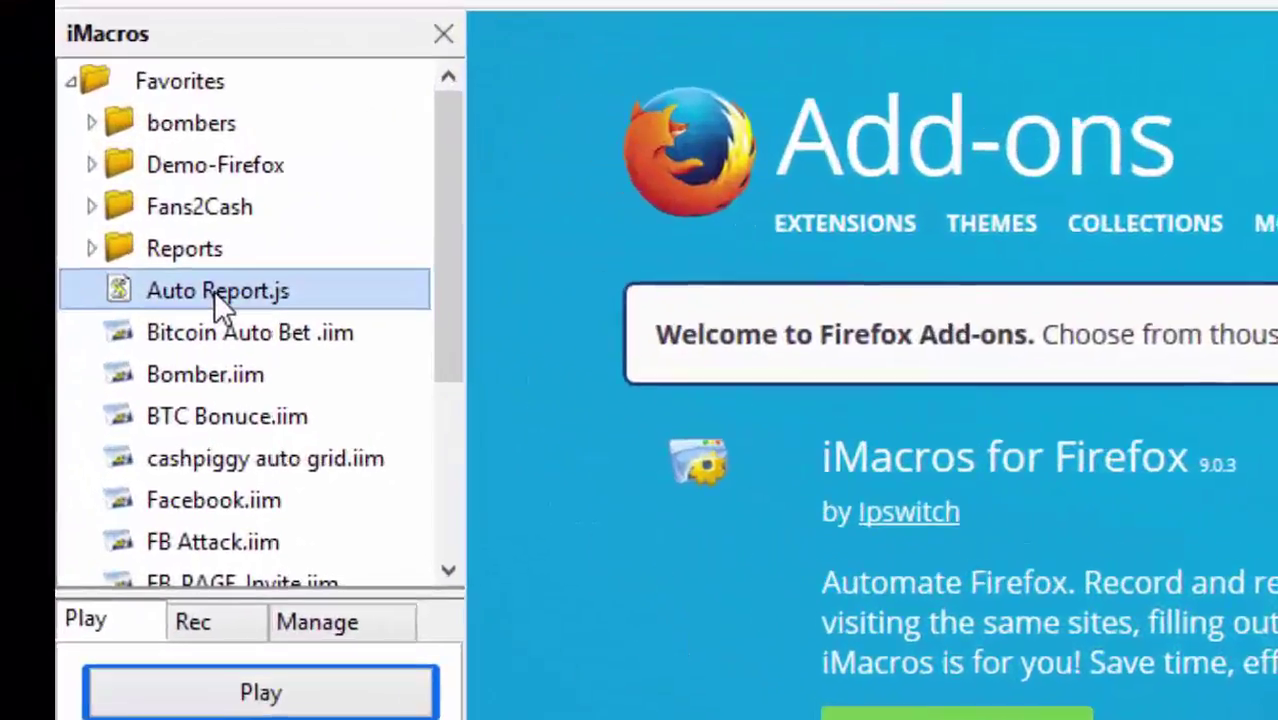
click(120, 231)
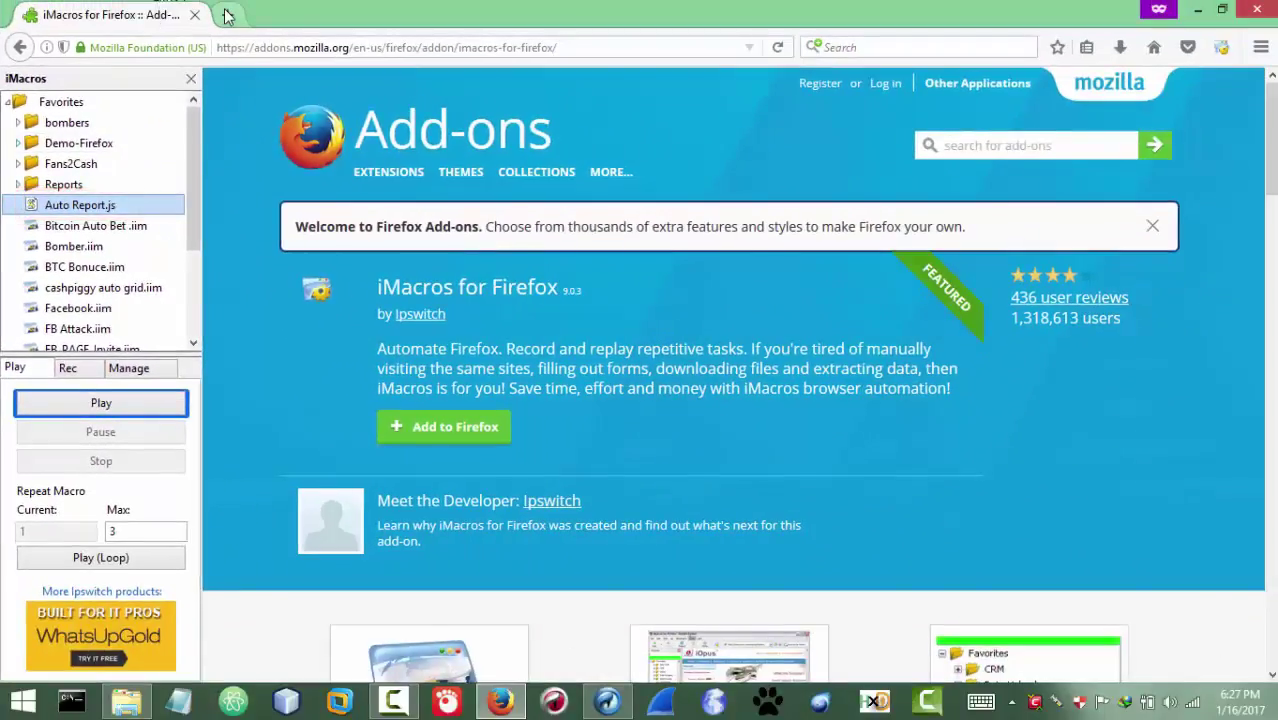
- Open facebook.com in a new Firefox tab
click(226, 15)
text(facebook.com)
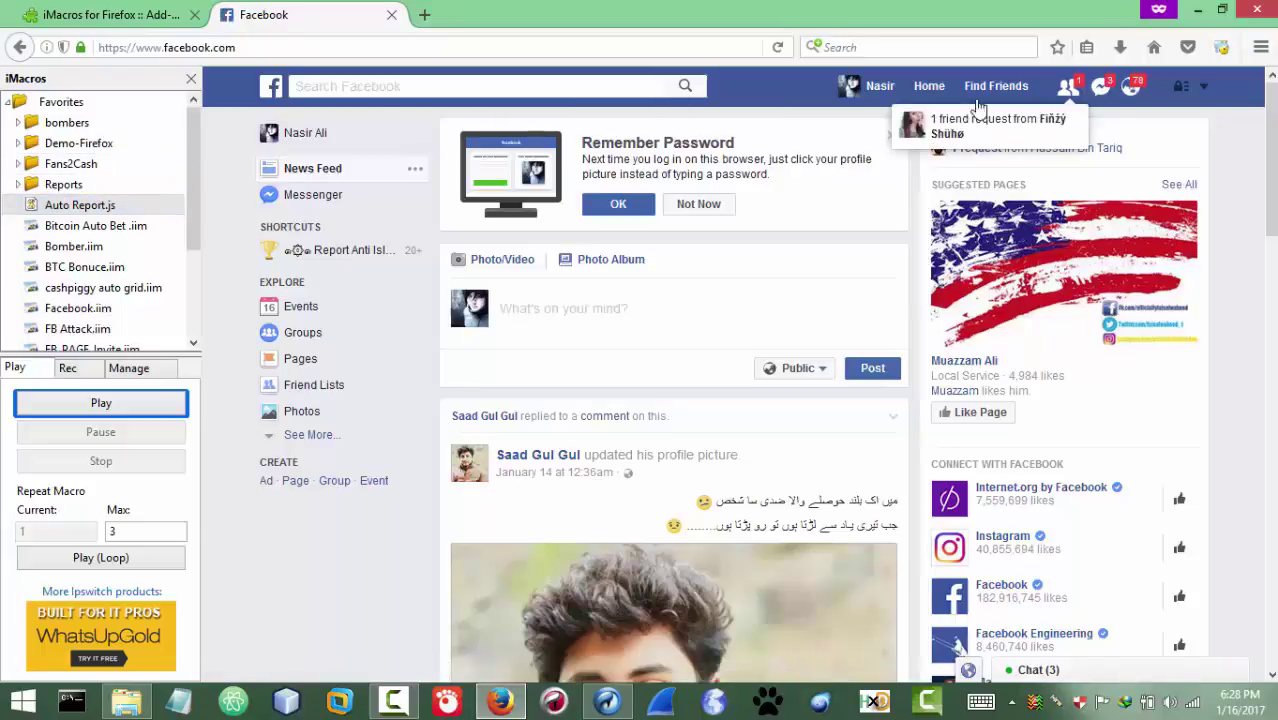
- Minimize the open windows and move report.csv to an empty spot on the desktop
click(1199, 9)
click(1199, 9)
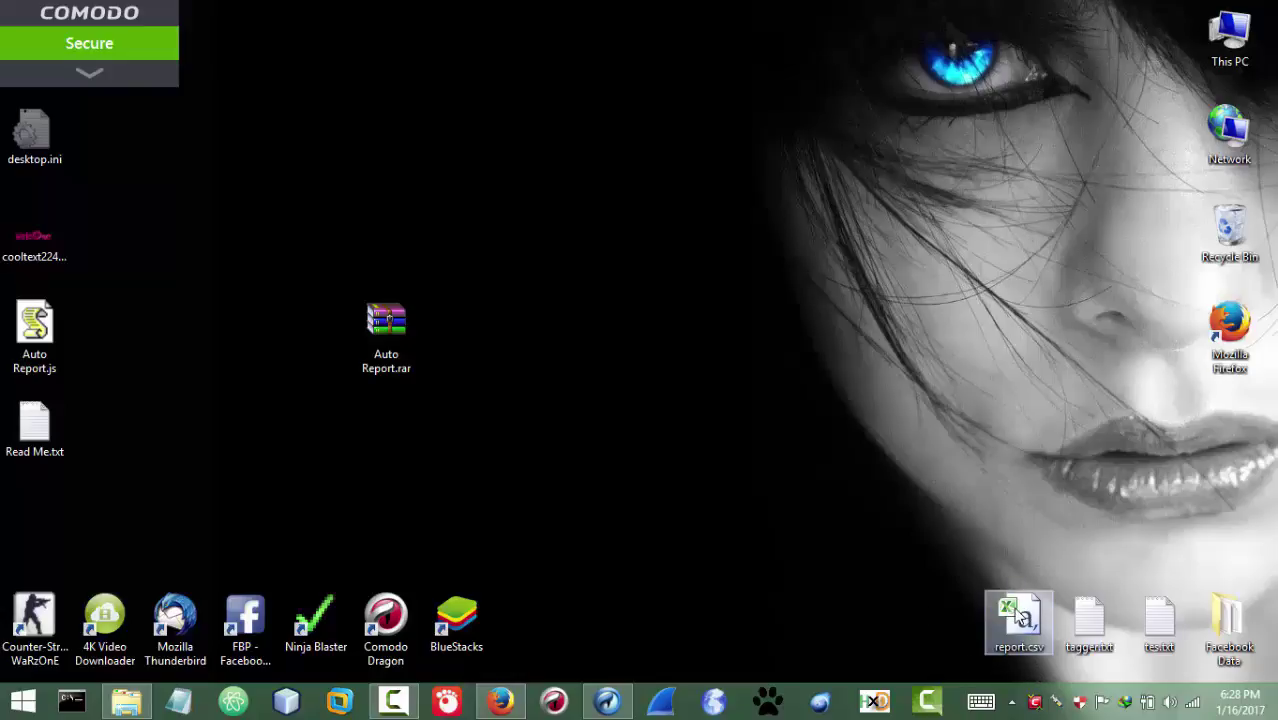
drag(1022, 616, 870, 549)
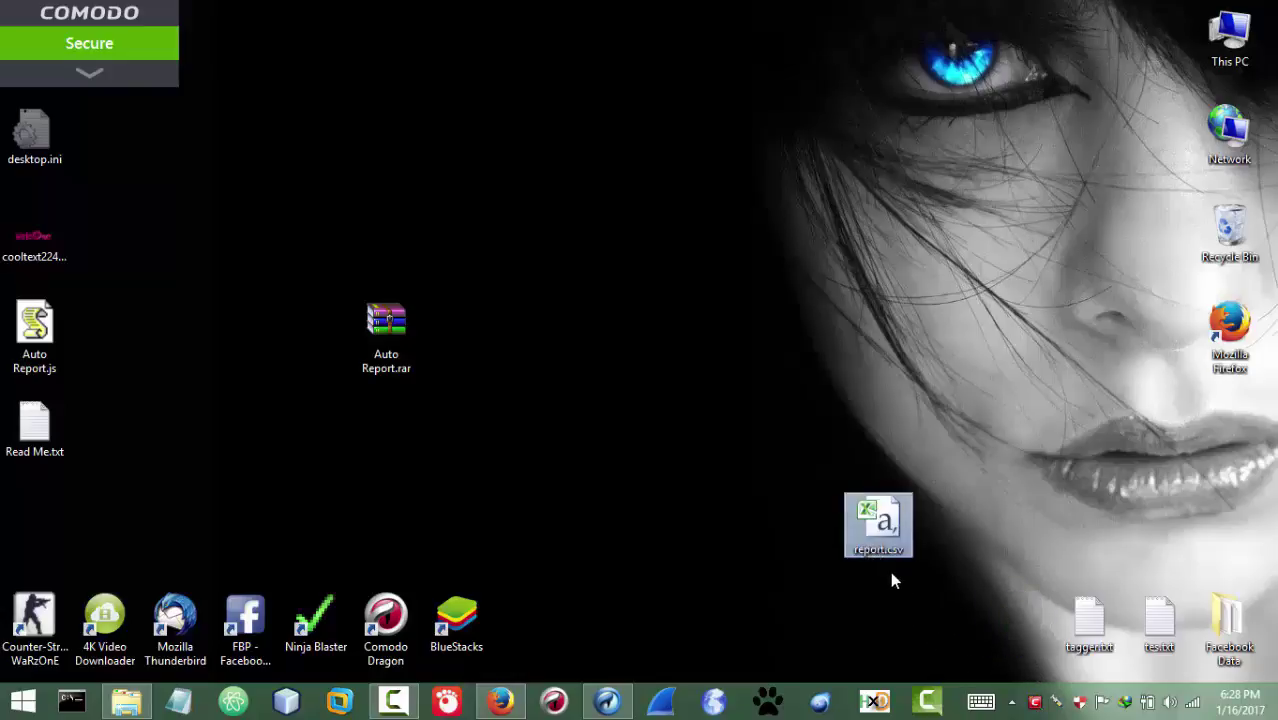
click(893, 580)
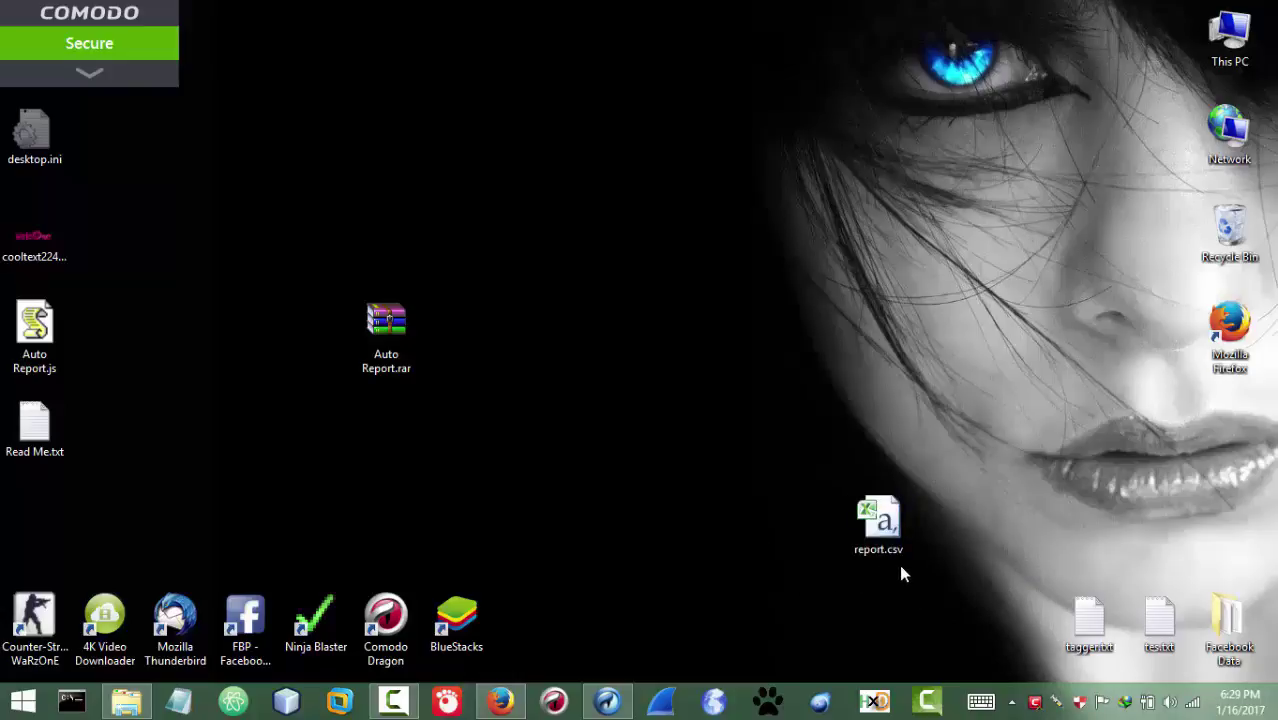
- Open report.csv in Notepad++ to review its list of links, and minimize the editor
click(878, 522)
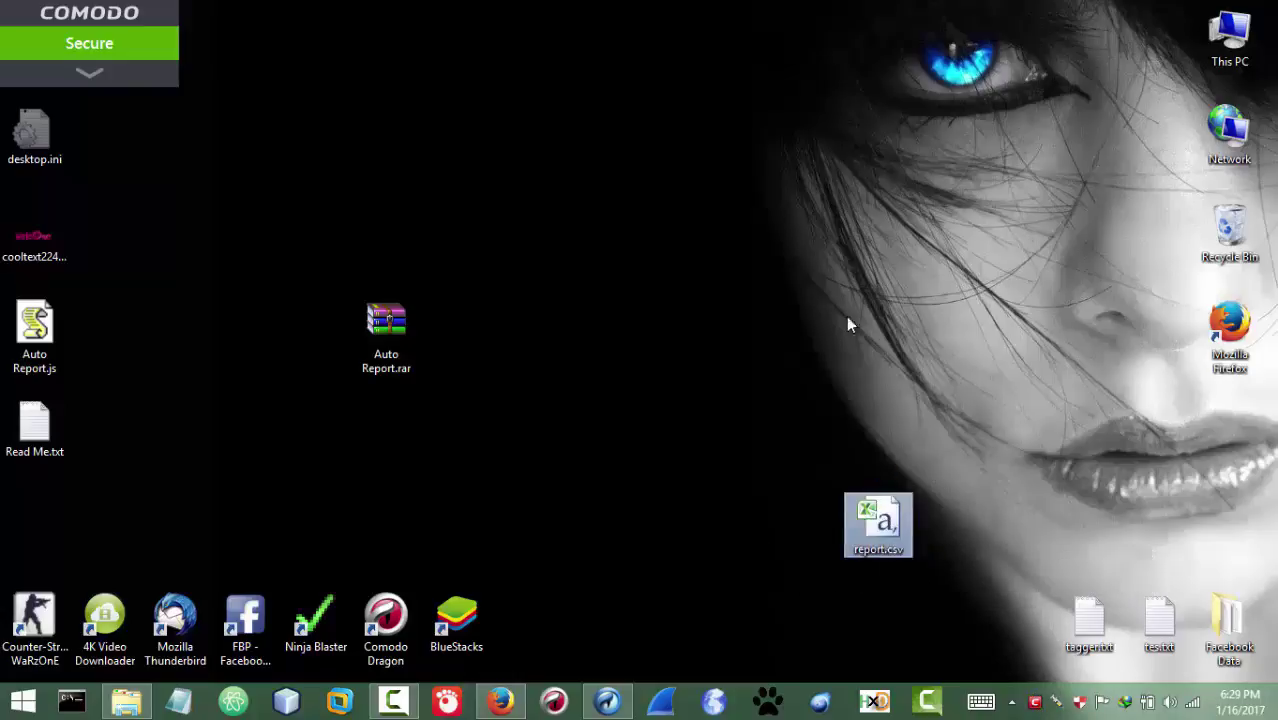
right_click(884, 524)
click(740, 137)
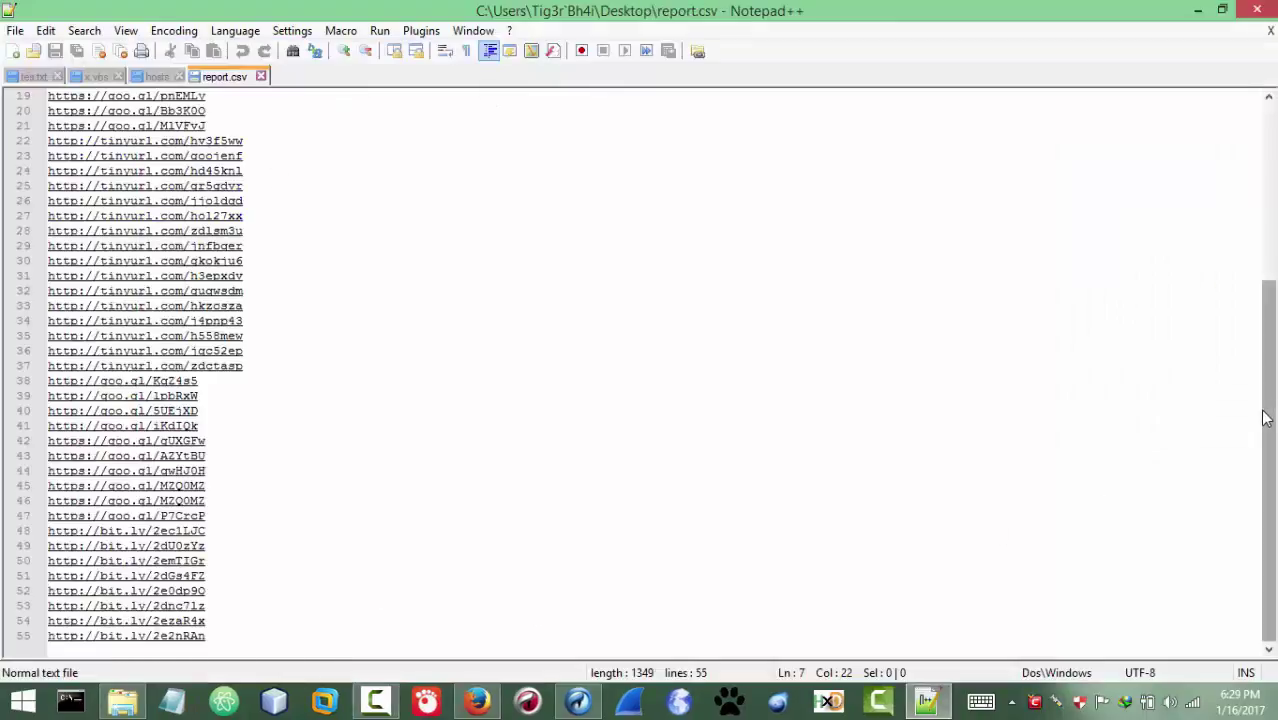
drag(1266, 413, 1244, 450)
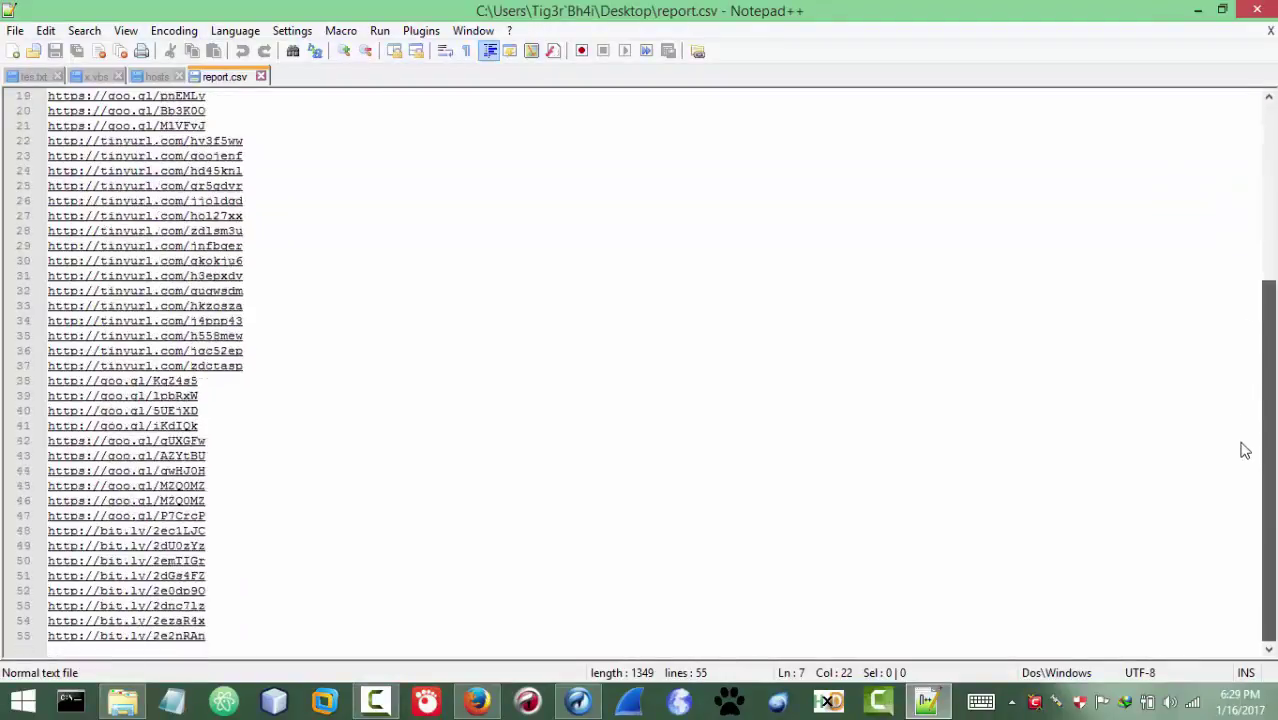
click(1200, 10)
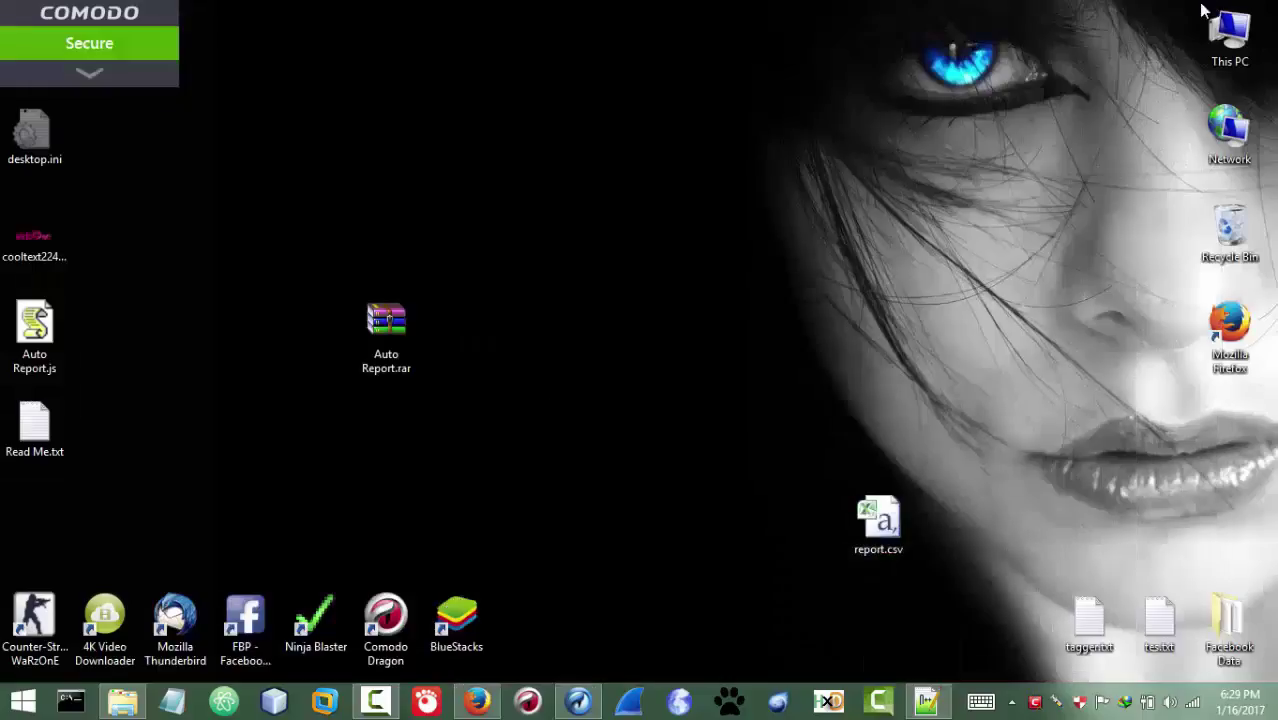
- Switch back to Firefox and play the Auto Report.js script from the iMacros sidebar
click(475, 703)
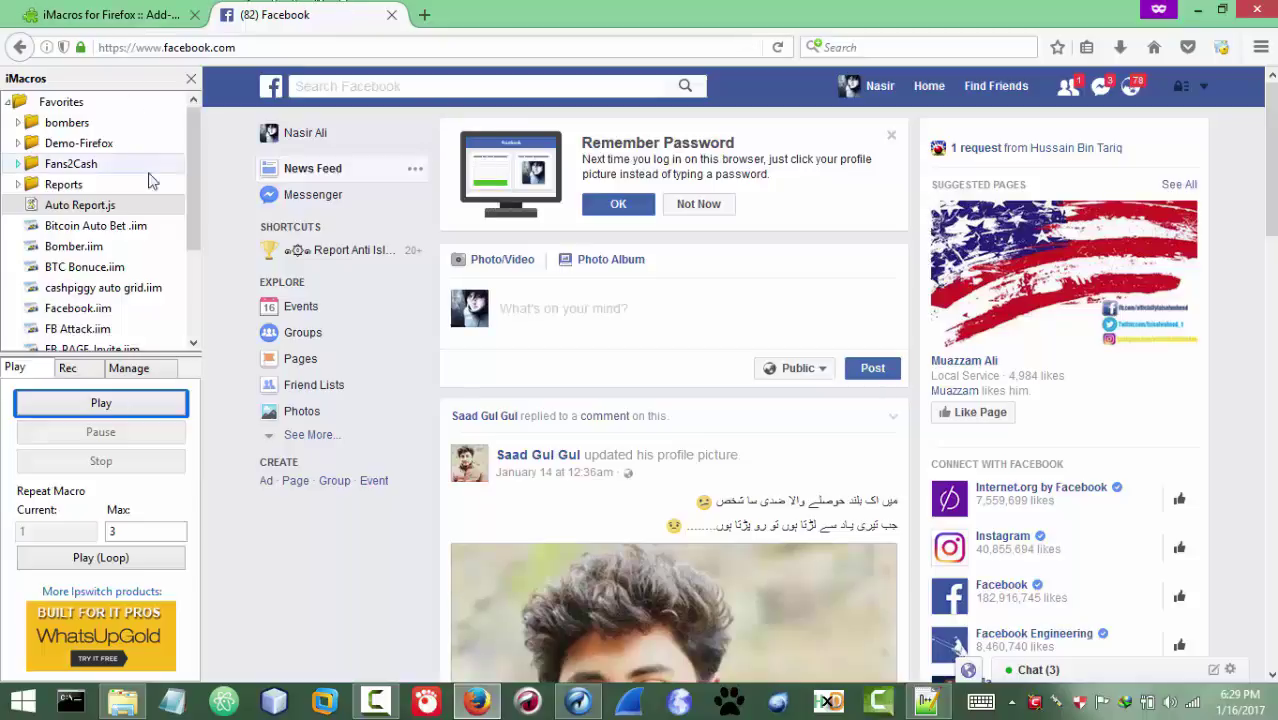
click(101, 208)
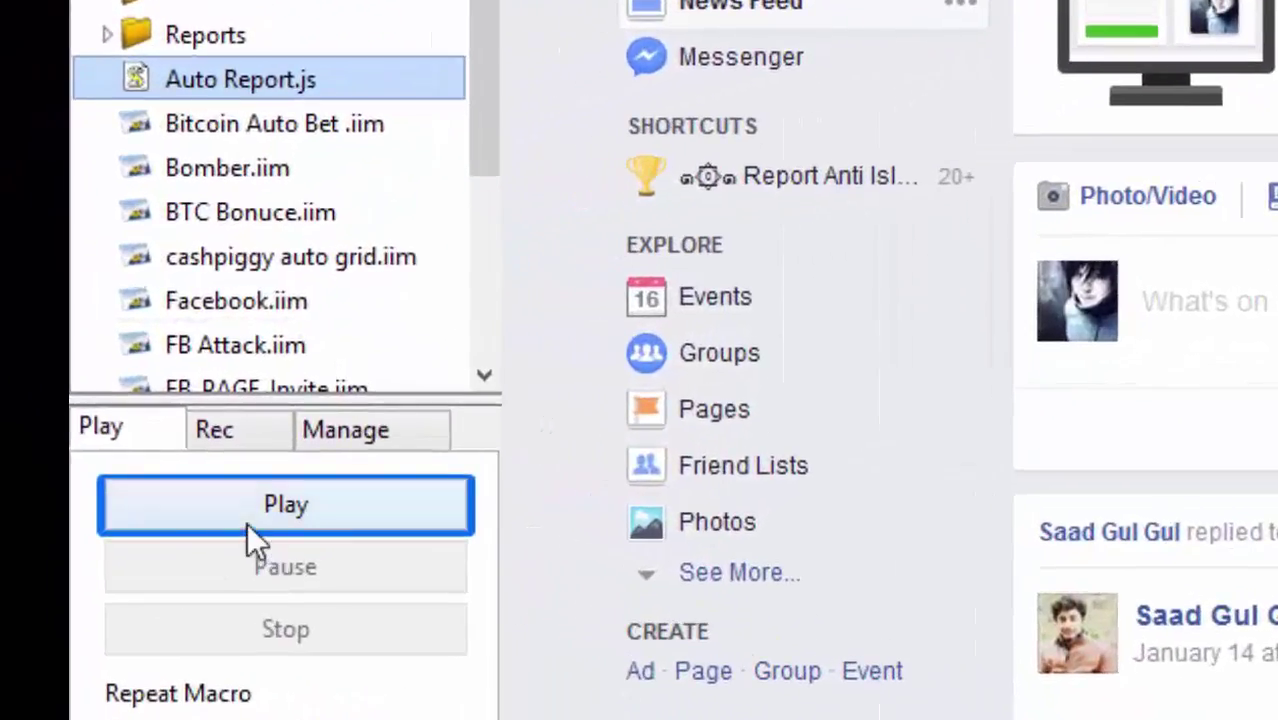
click(247, 523)
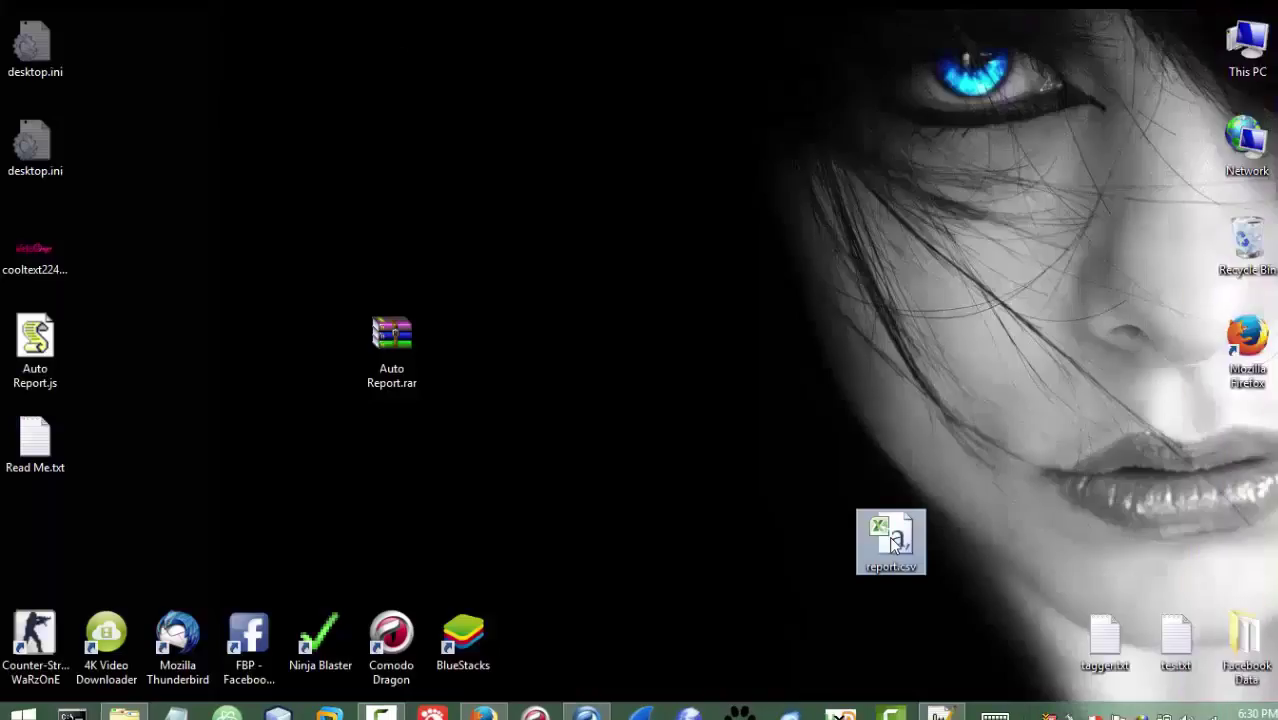
- Copy the folder location of report.csv from its file properties and close them without changes
right_click(893, 543)
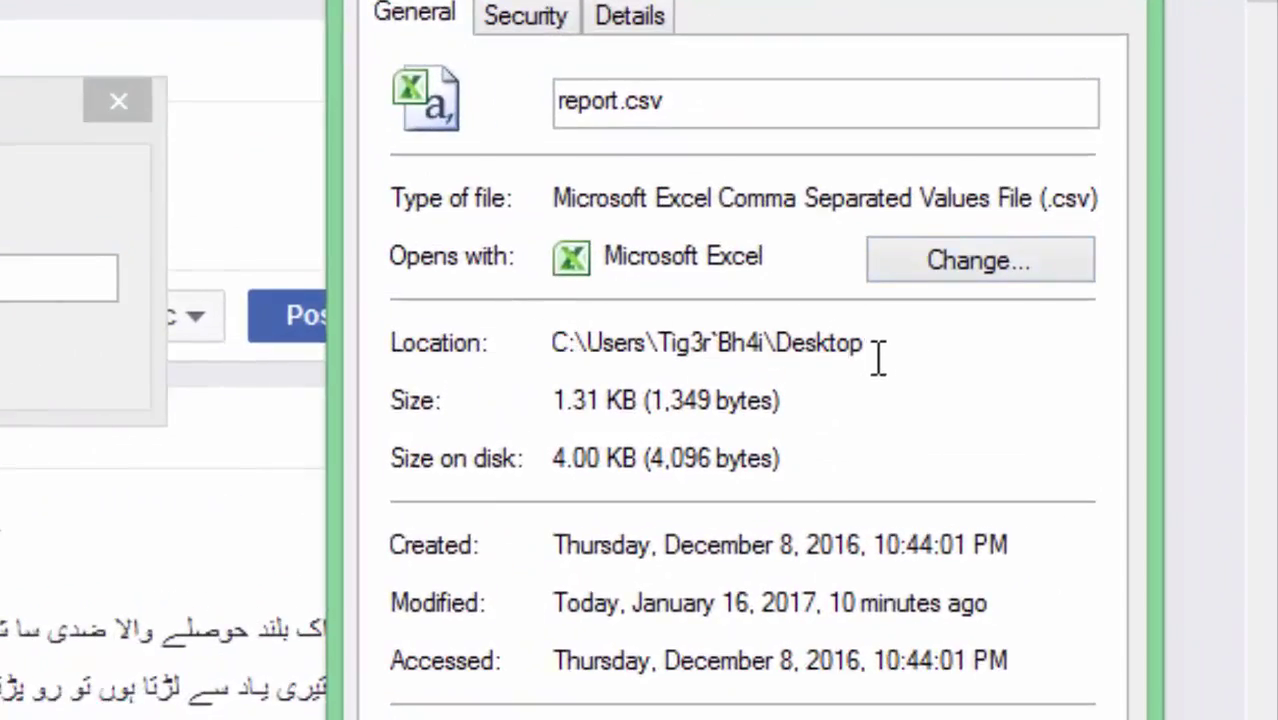
drag(864, 342, 538, 307)
key(ctrl+c)
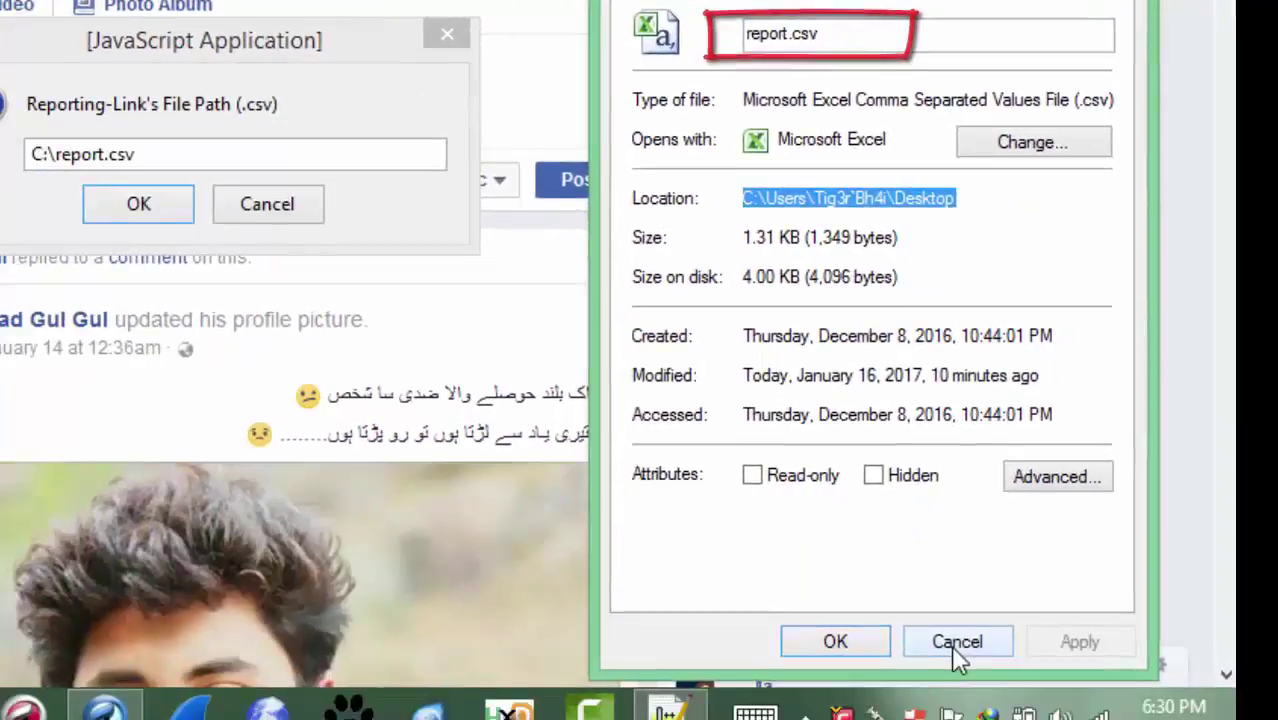
click(953, 641)
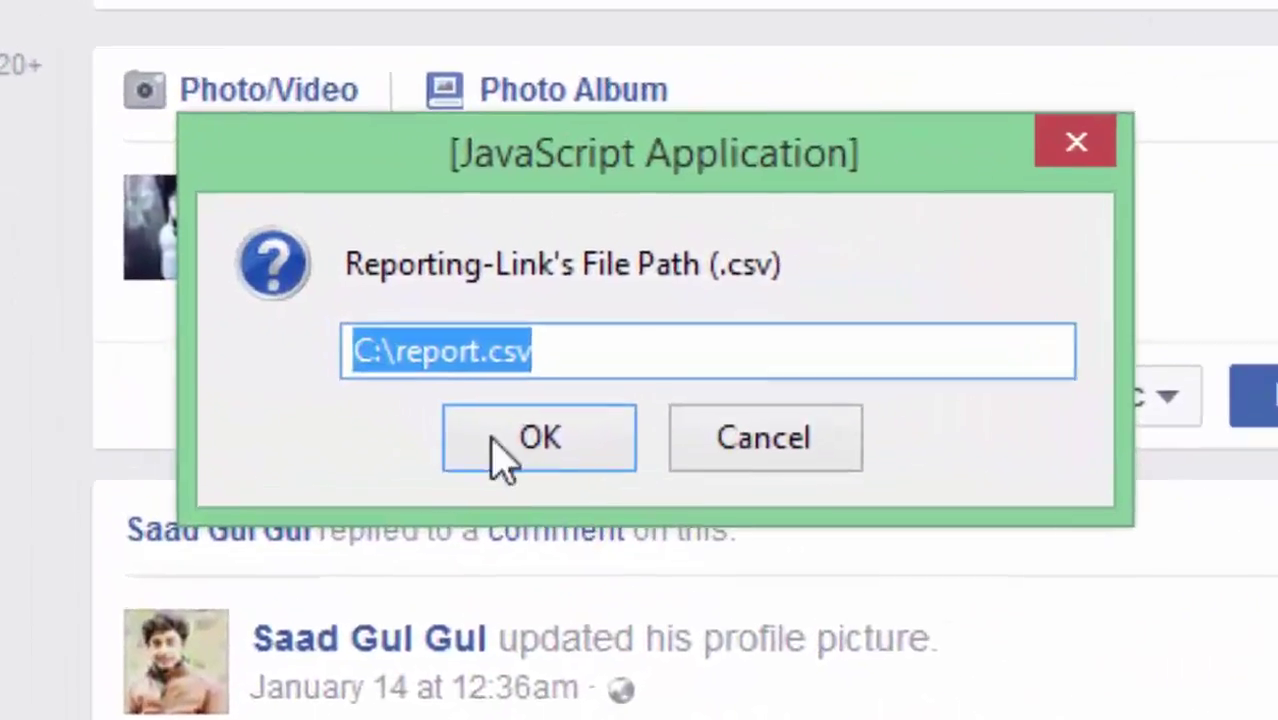
- Set the reporting-links file path to report.csv in the copied desktop folder and enter 55 as the number of report links
click(392, 364)
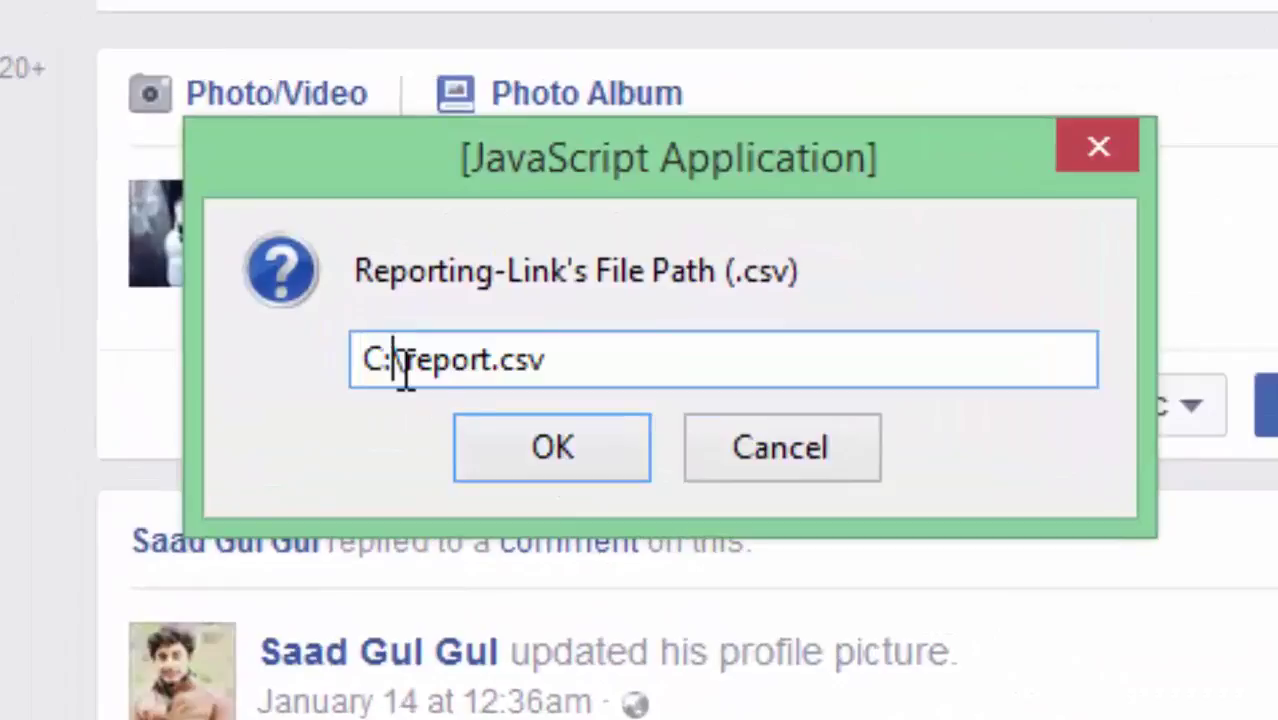
key(shift+Home)
key(ctrl+v)
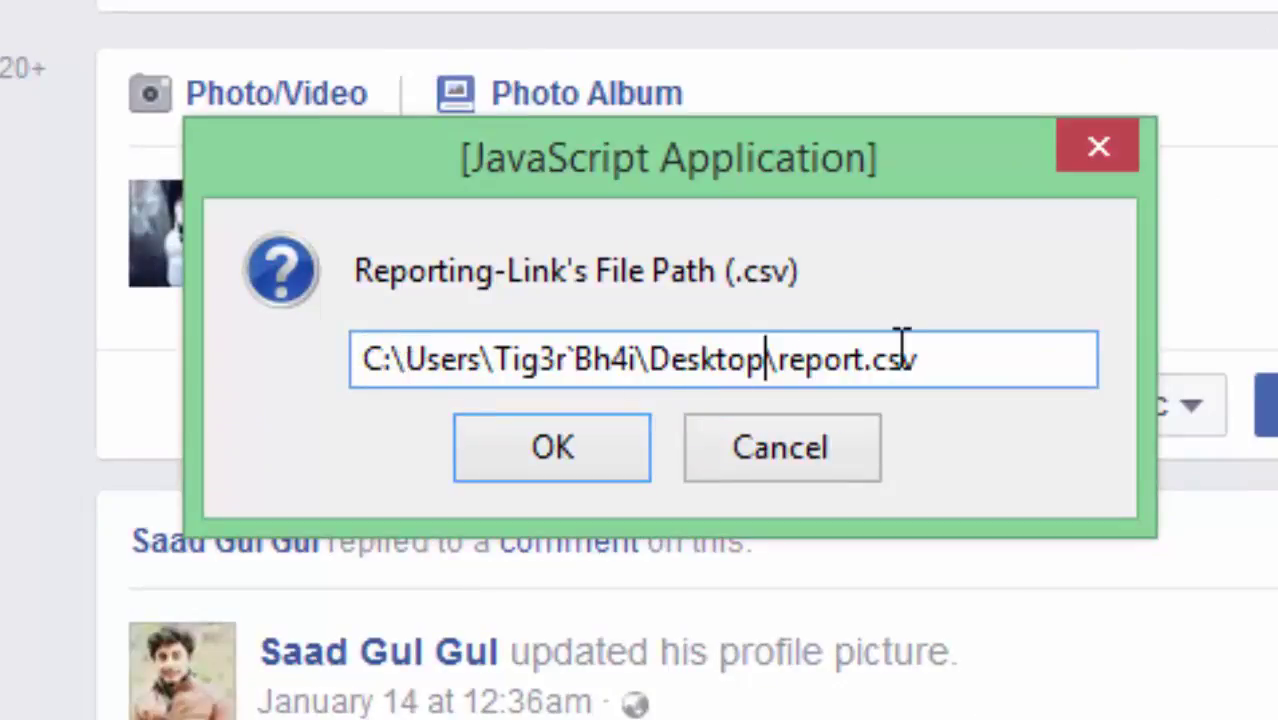
click(598, 462)
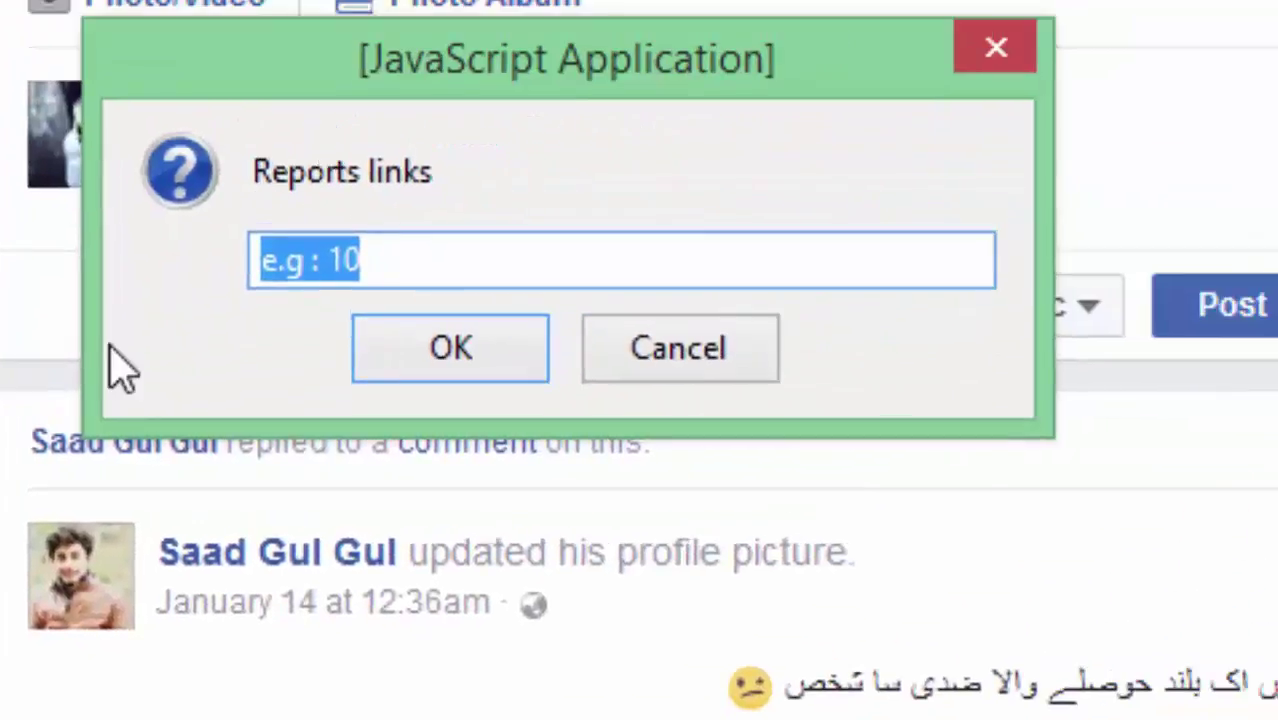
text(55)
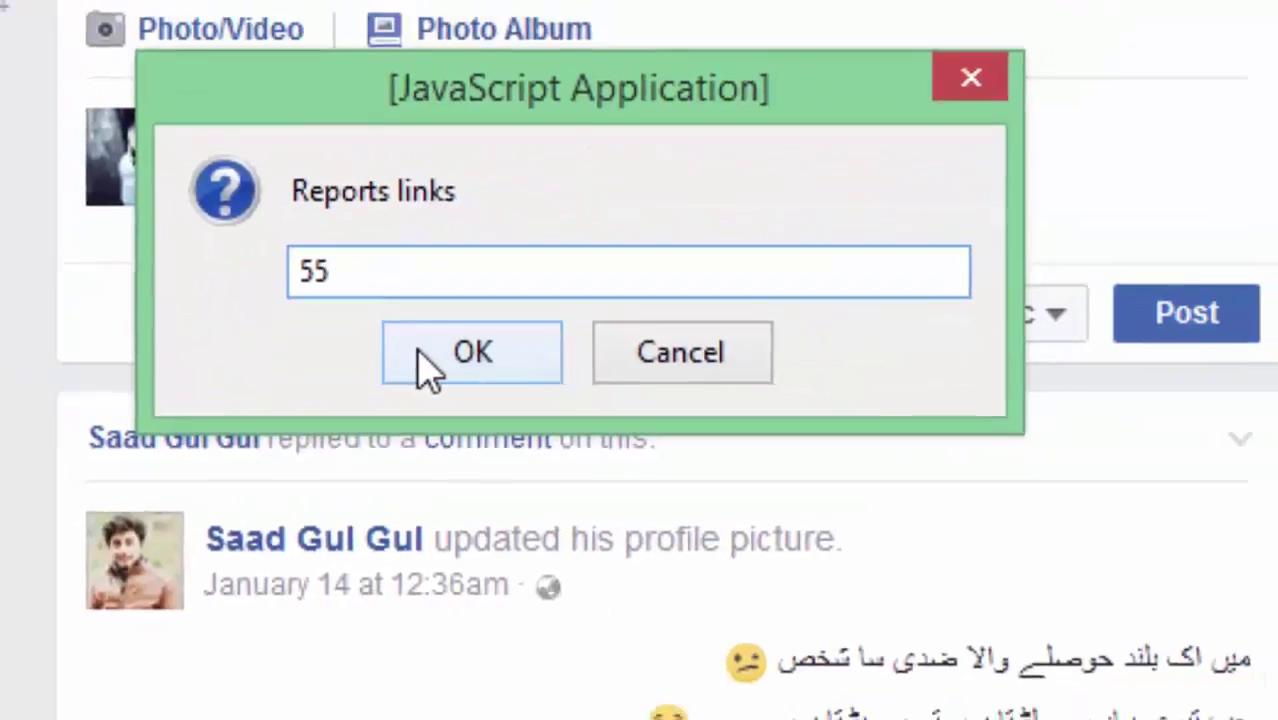
click(420, 355)
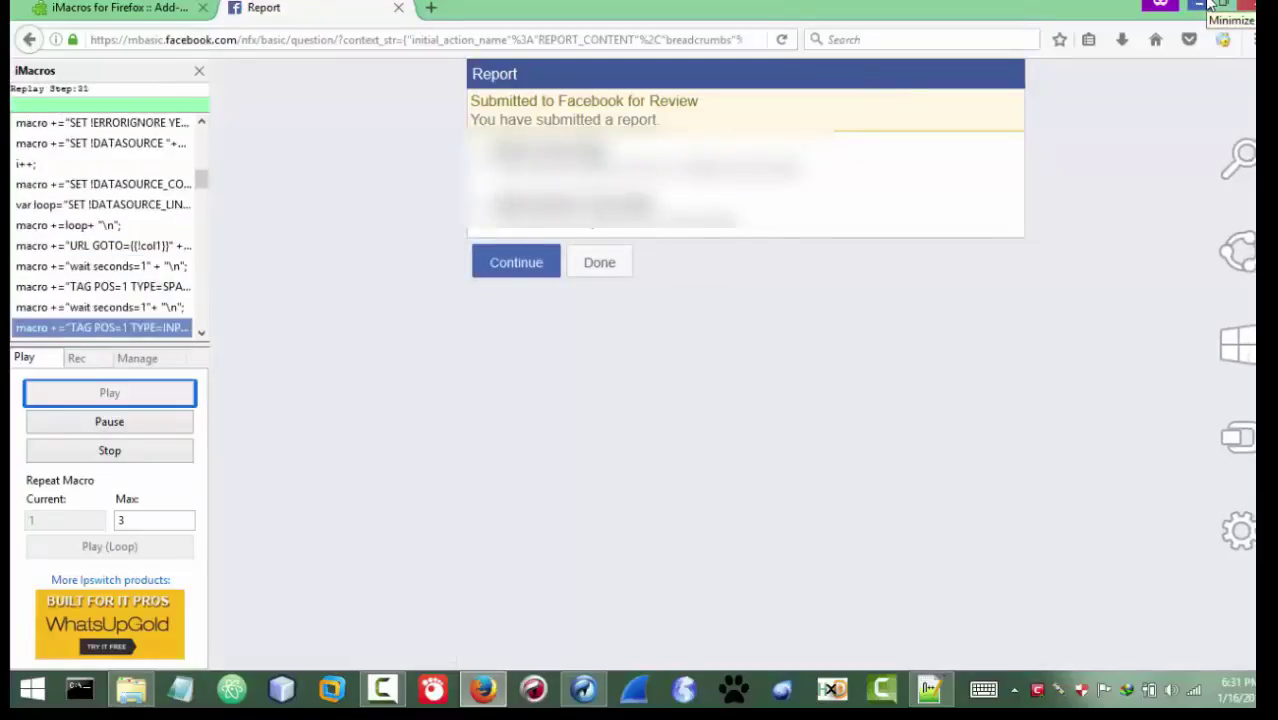
- Check the page in the other browser window, return to Firefox to watch the running macro, and minimize it
click(1200, 5)
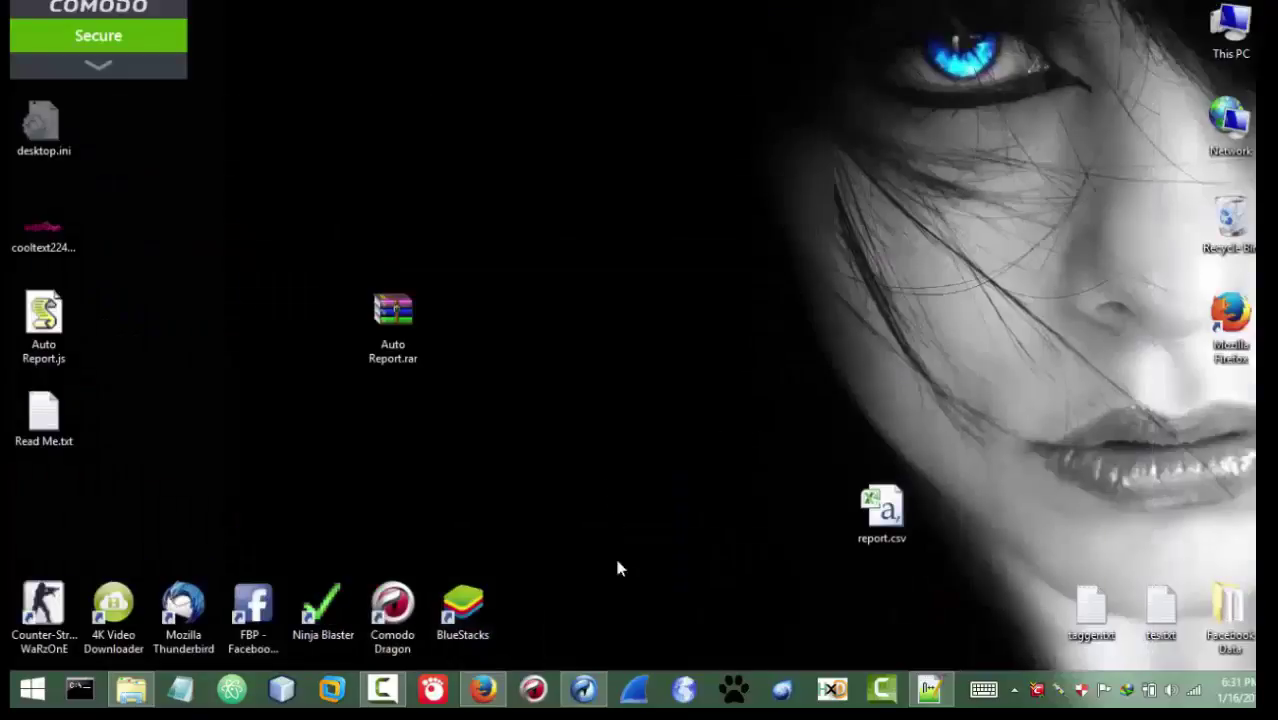
click(600, 684)
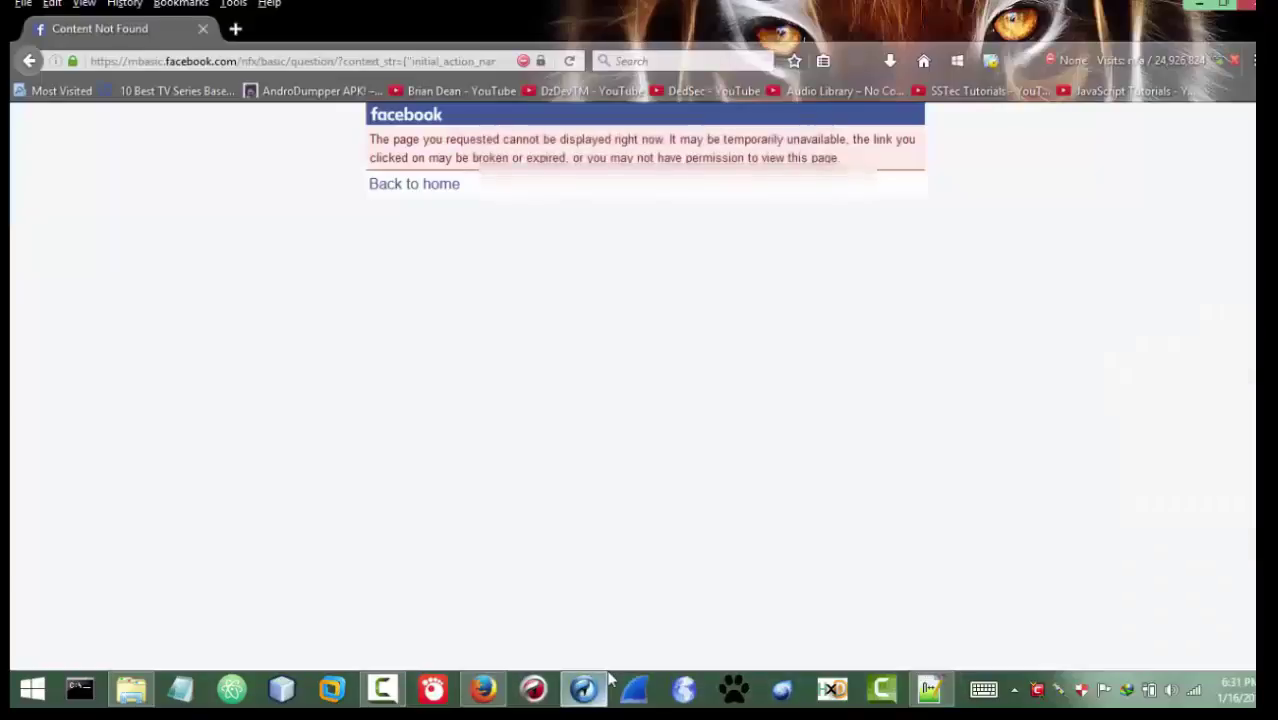
click(585, 686)
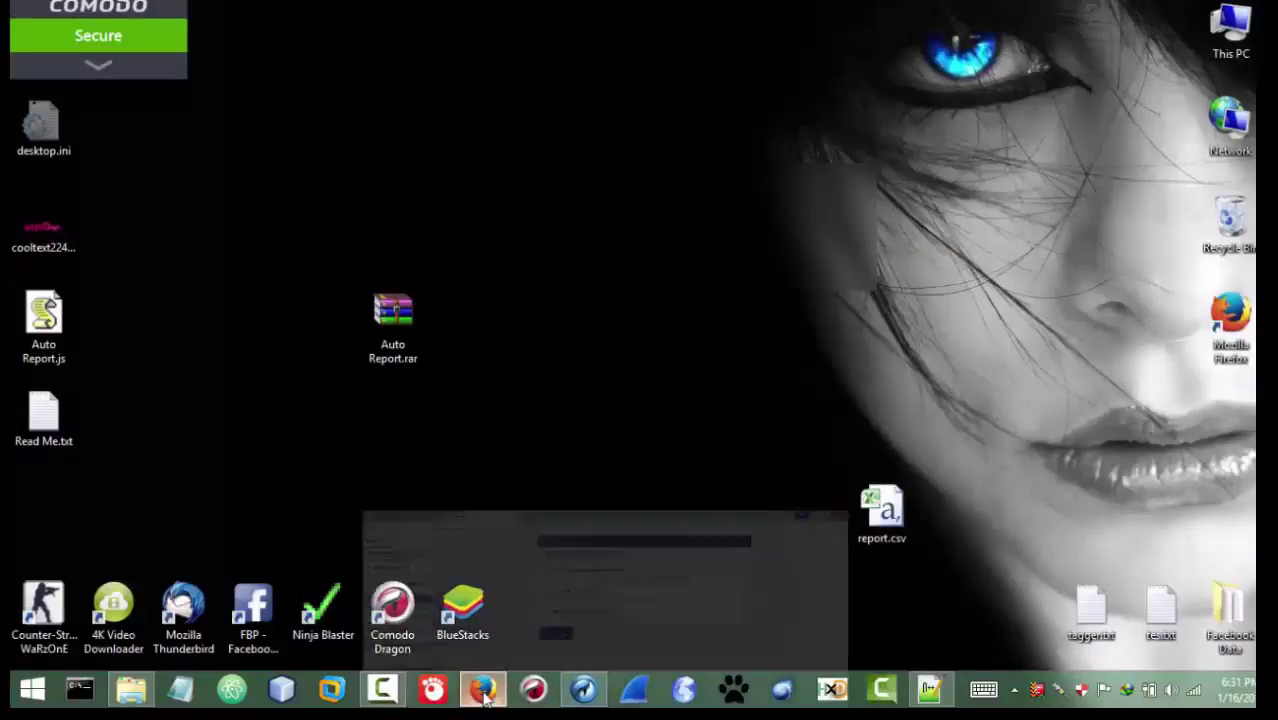
click(484, 697)
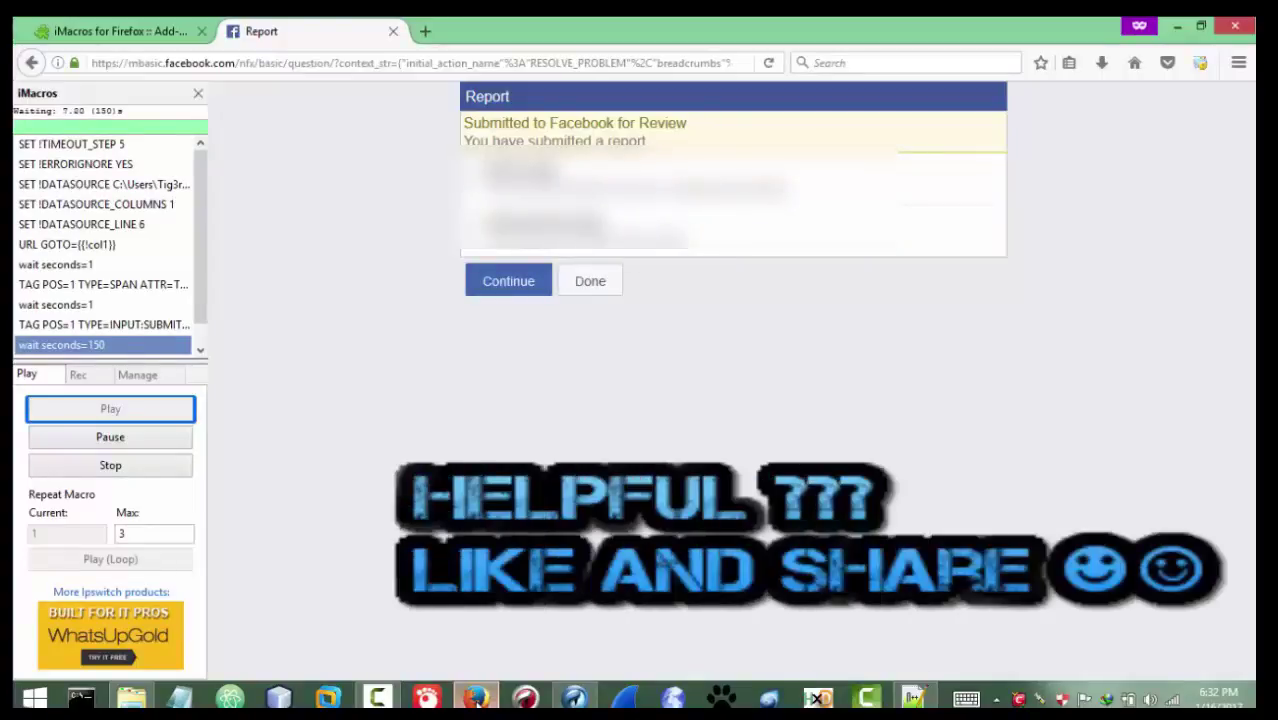
click(1176, 26)
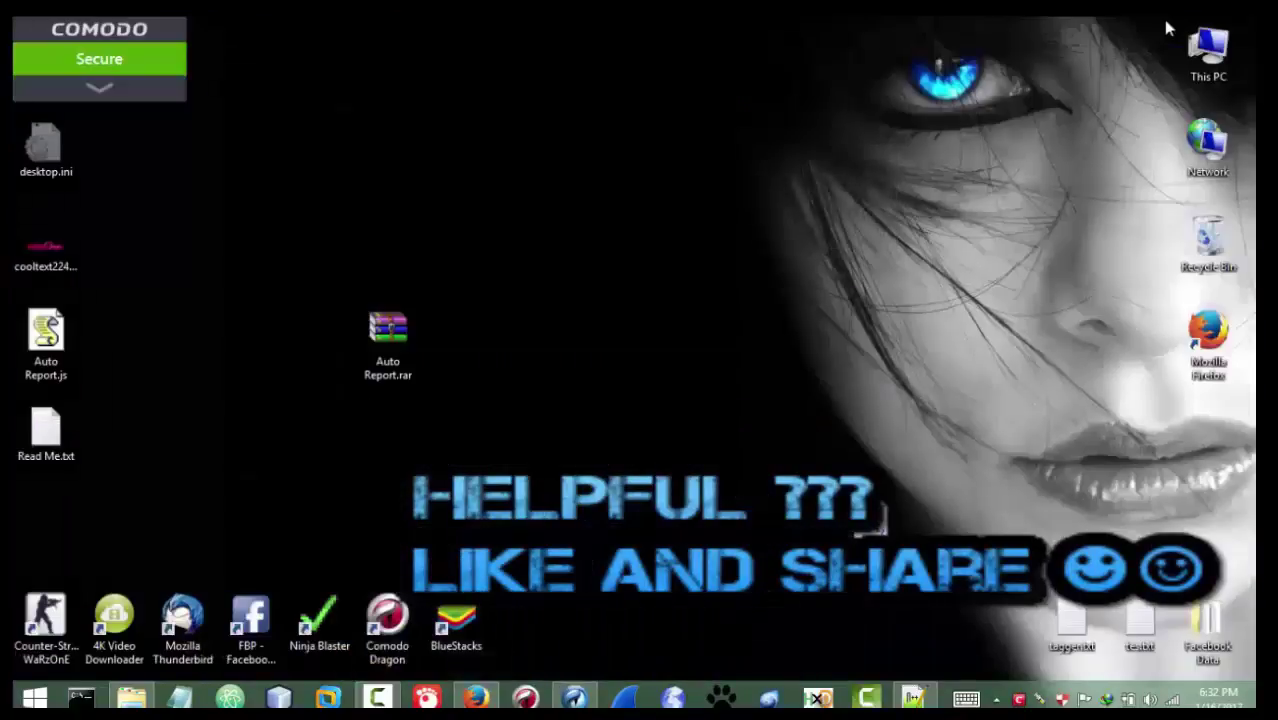